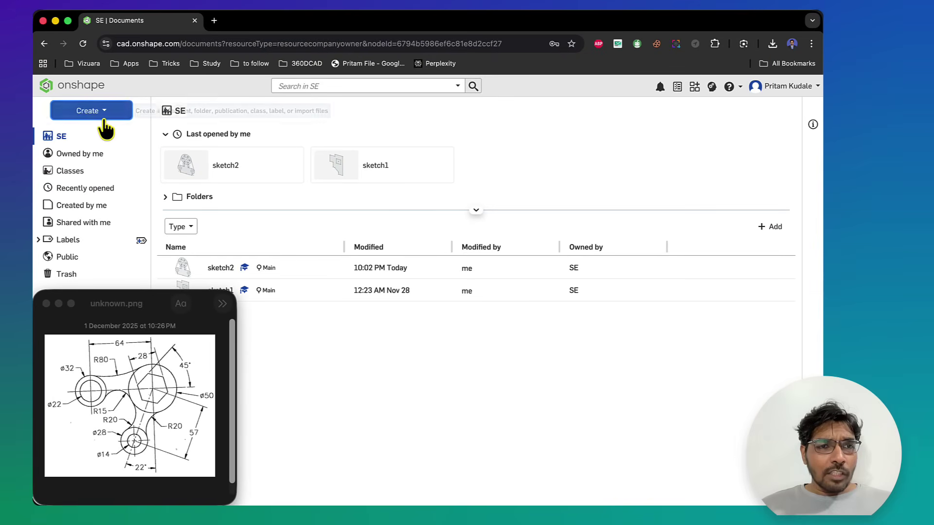
# - Create a new document named sketch3
pyautogui.click(103, 116)
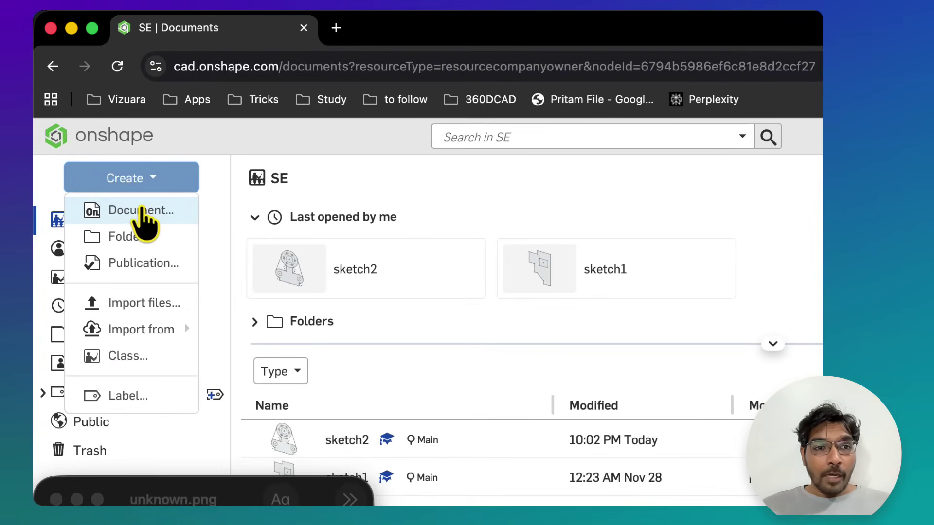
pyautogui.click(98, 131)
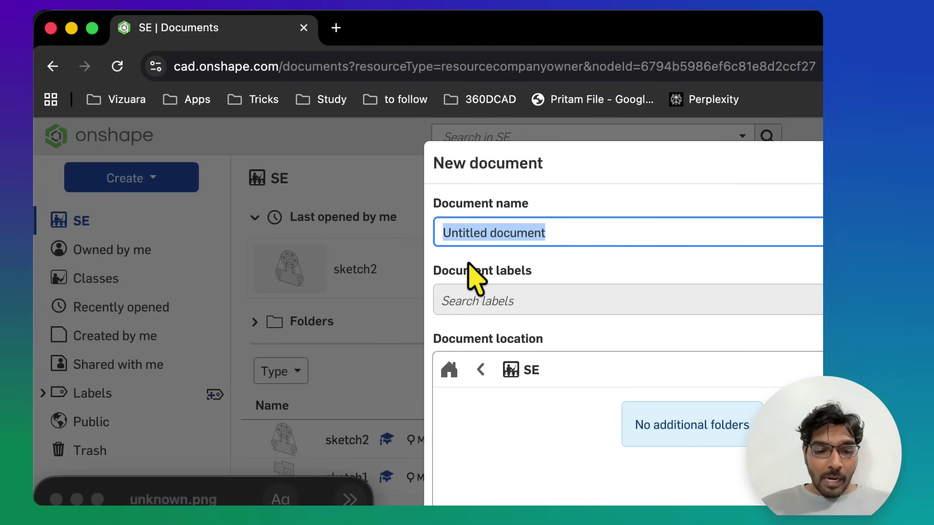
pyautogui.write('sketch3')
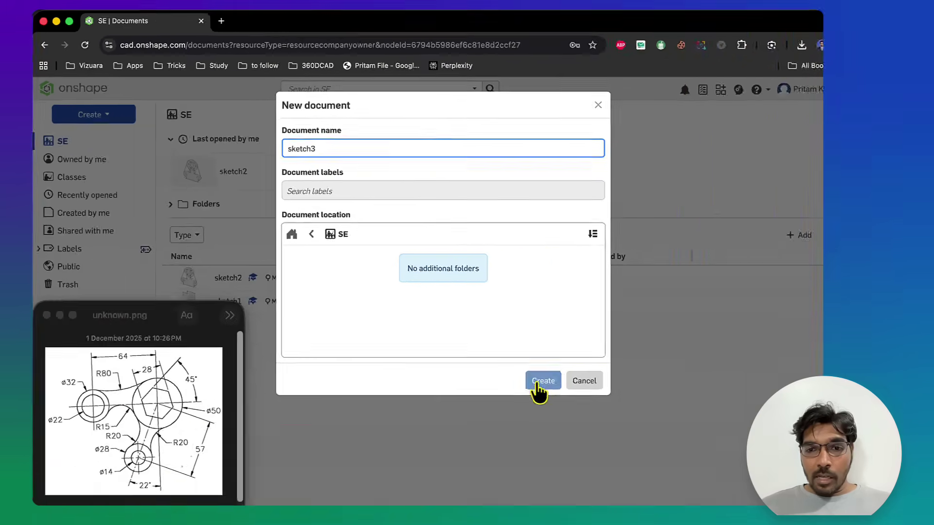
pyautogui.click(539, 388)
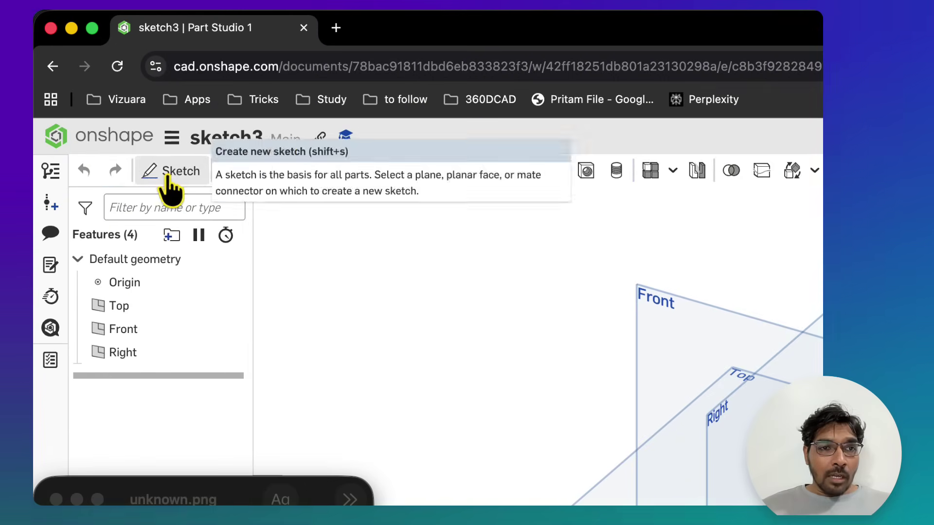
# - Start a new sketch on the Front plane
pyautogui.click(171, 171)
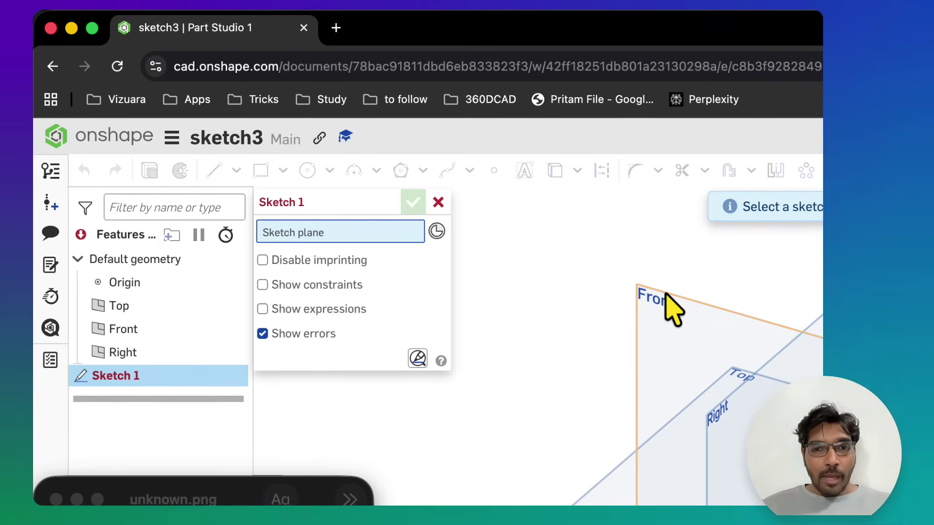
pyautogui.click(665, 294)
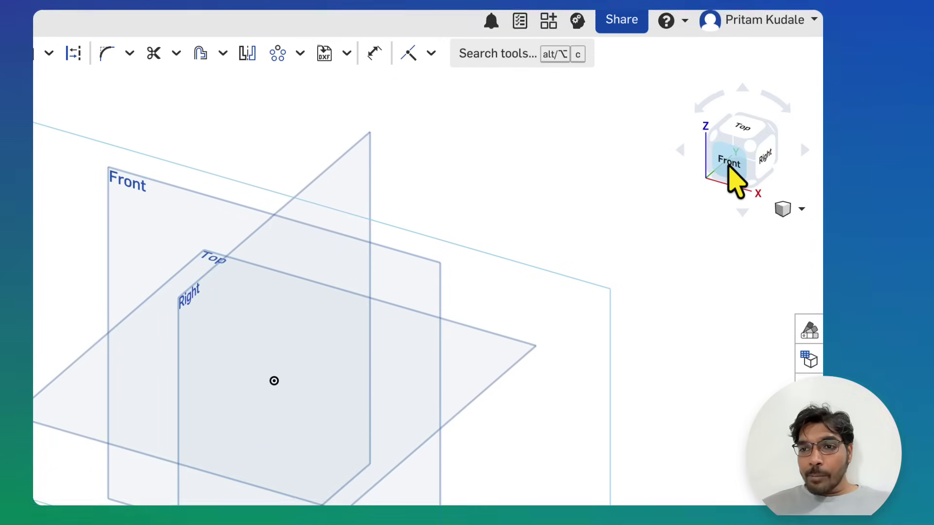
pyautogui.click(729, 163)
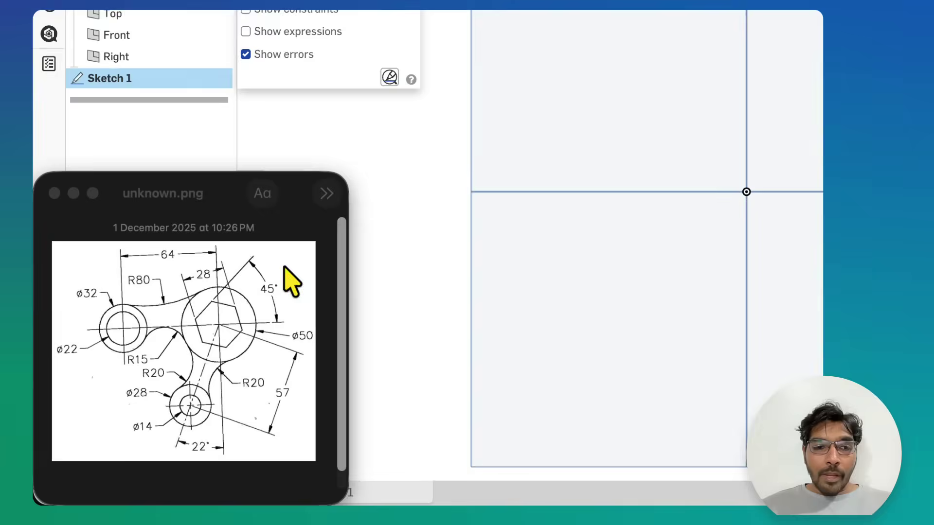
# - Sketch a centre-point circle at the origin with a diameter of about 3.28 in
pyautogui.click(121, 396)
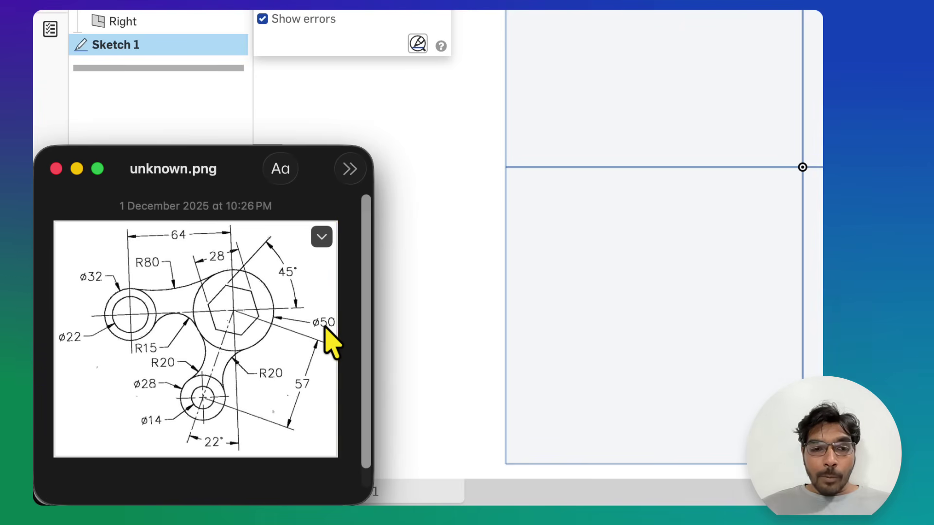
pyautogui.click(395, 92)
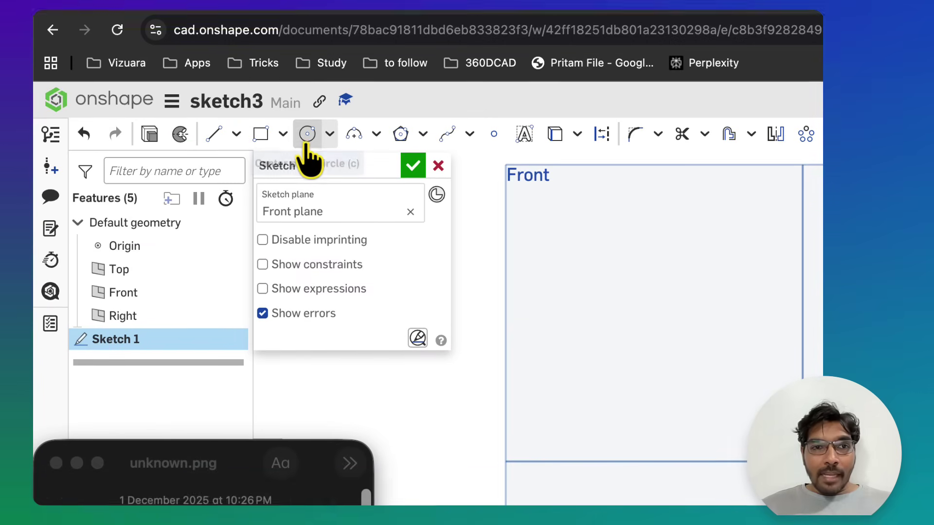
pyautogui.click(306, 178)
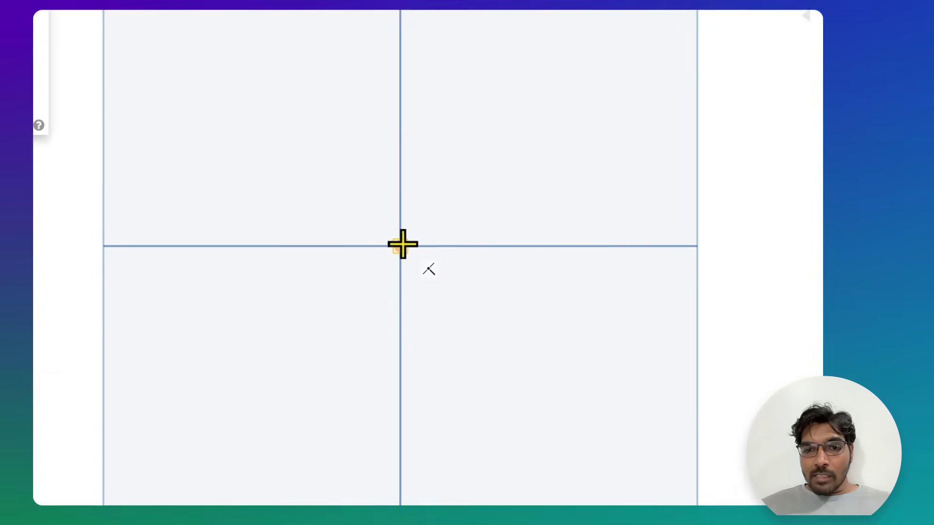
pyautogui.click(402, 245)
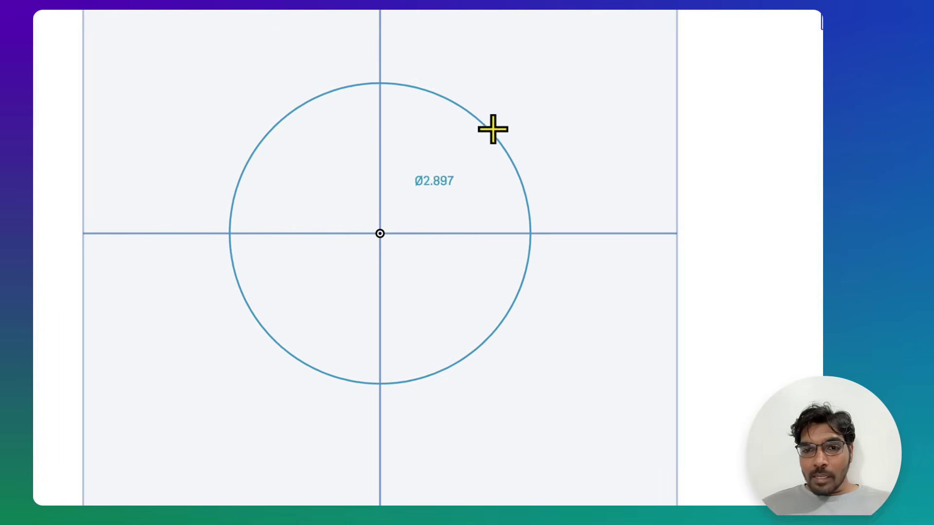
pyautogui.click(516, 133)
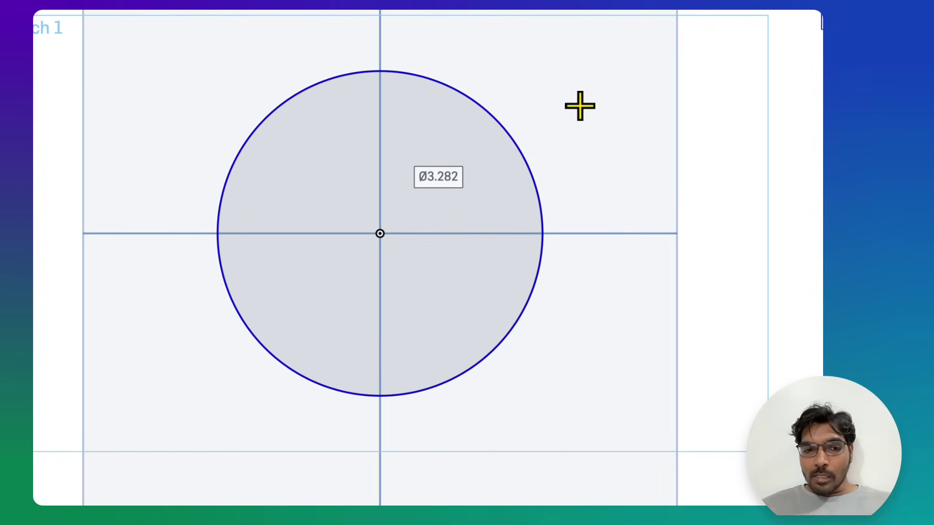
pyautogui.press('Escape')
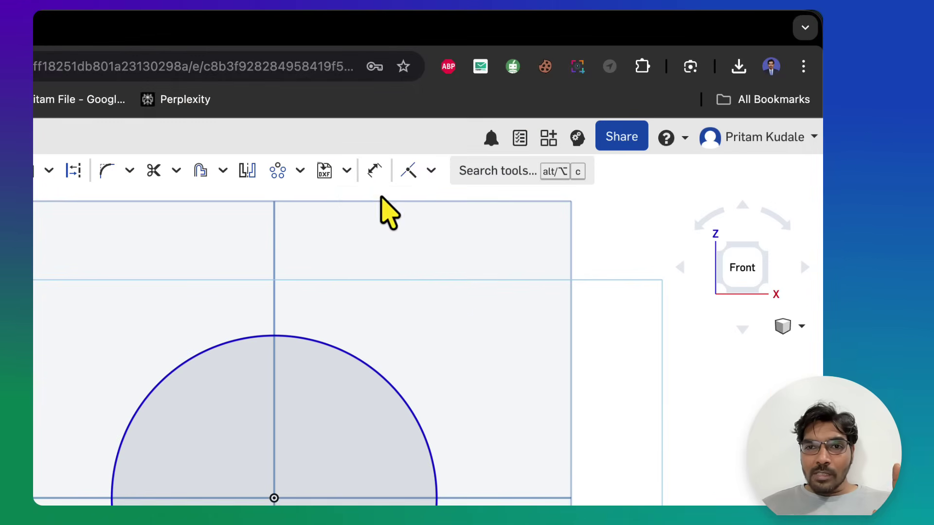
# - Dimension the diameter of the circle at the origin as 50
pyautogui.click(376, 170)
pyautogui.click(503, 134)
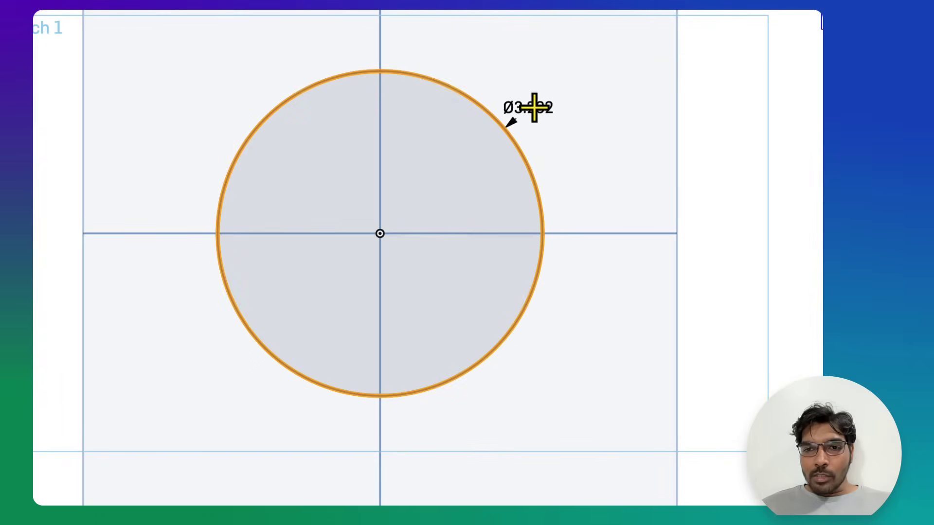
pyautogui.click(576, 86)
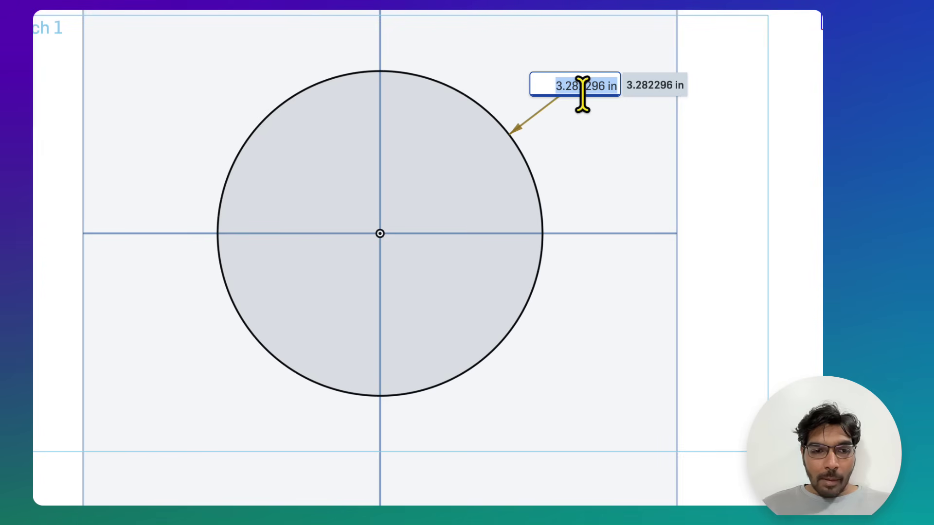
pyautogui.write('50')
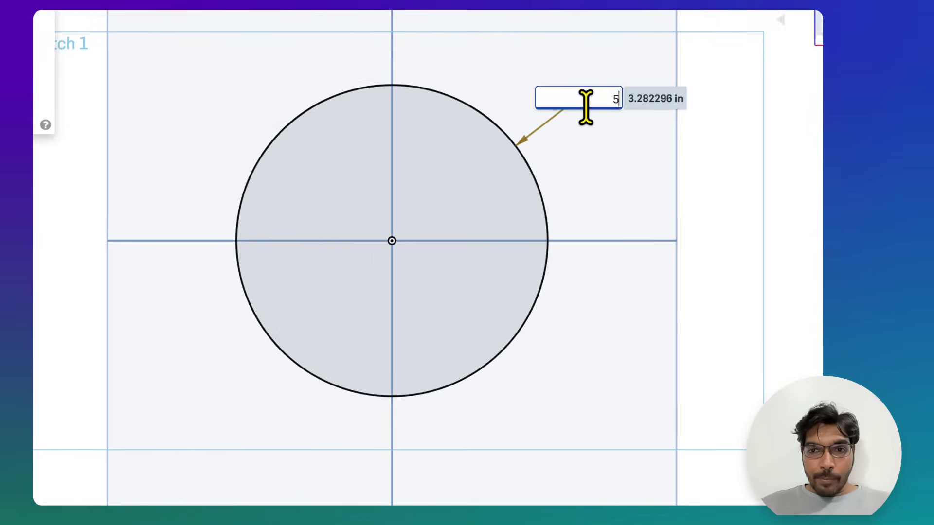
pyautogui.press('Return')
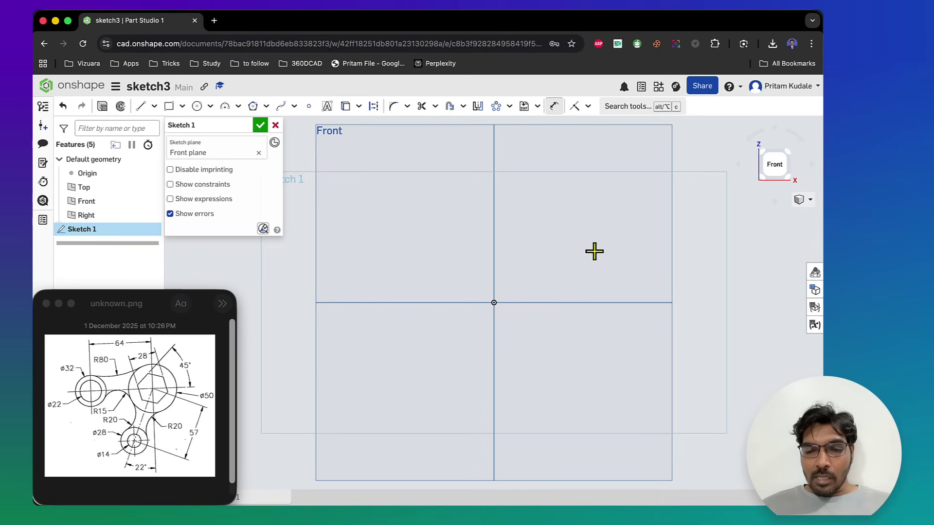
pyautogui.scroll(-5, 524, 289)
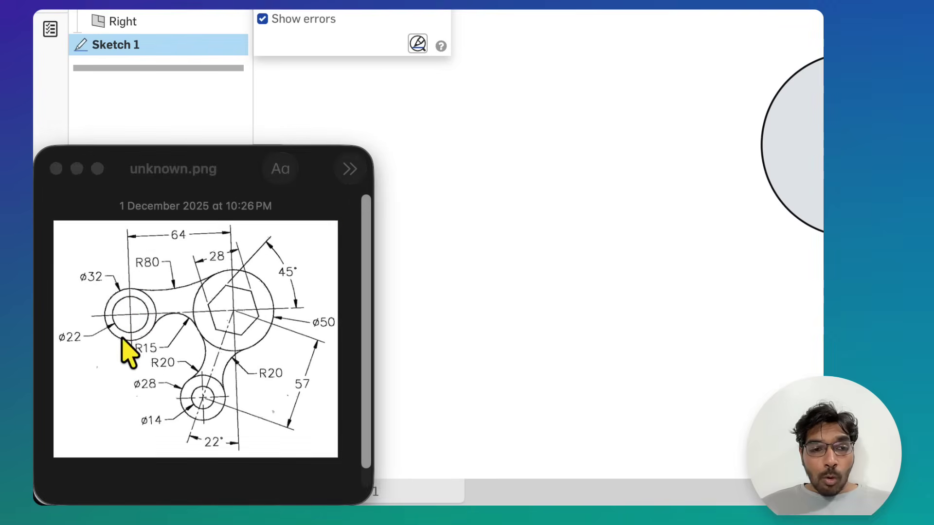
# - Sketch two concentric circles, about 21.8 and 29.2 in diameter, level with the origin and about 91.6 in to the left of it
pyautogui.click(86, 405)
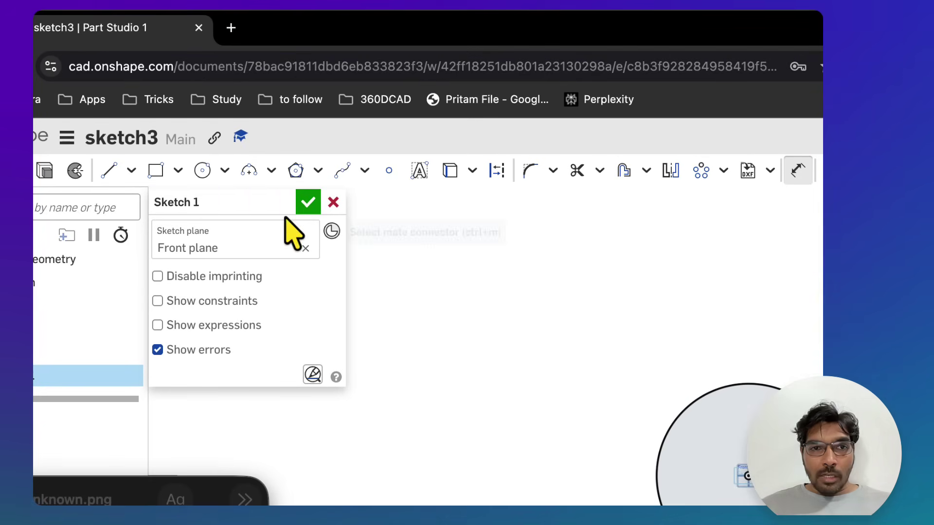
pyautogui.click(201, 175)
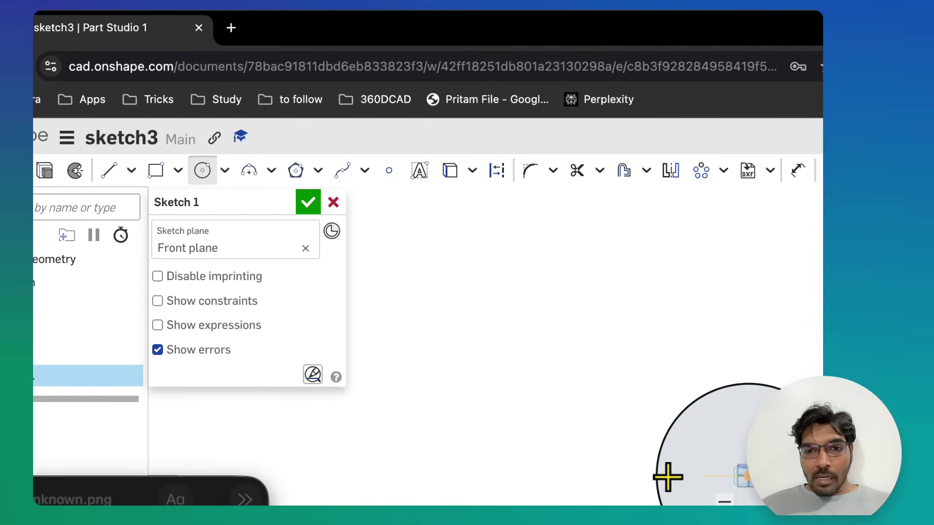
pyautogui.click(412, 475)
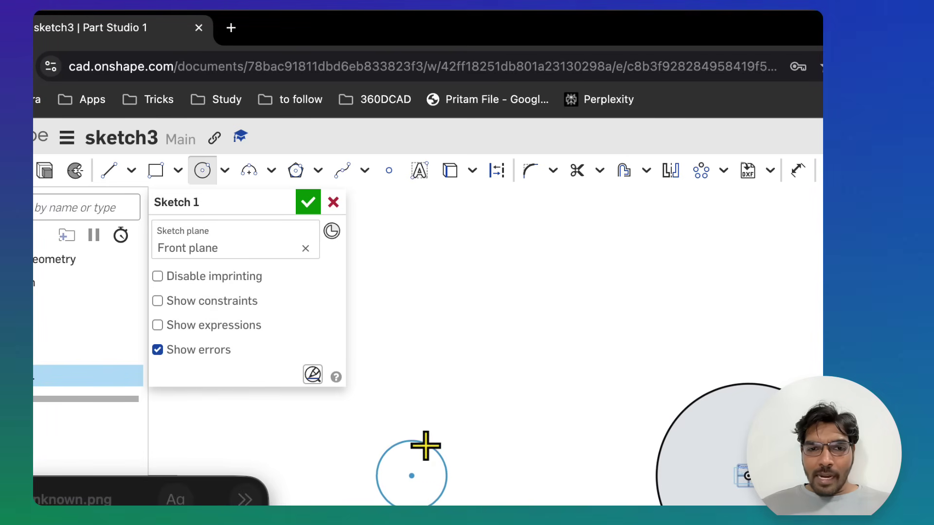
pyautogui.click(428, 440)
pyautogui.click(412, 475)
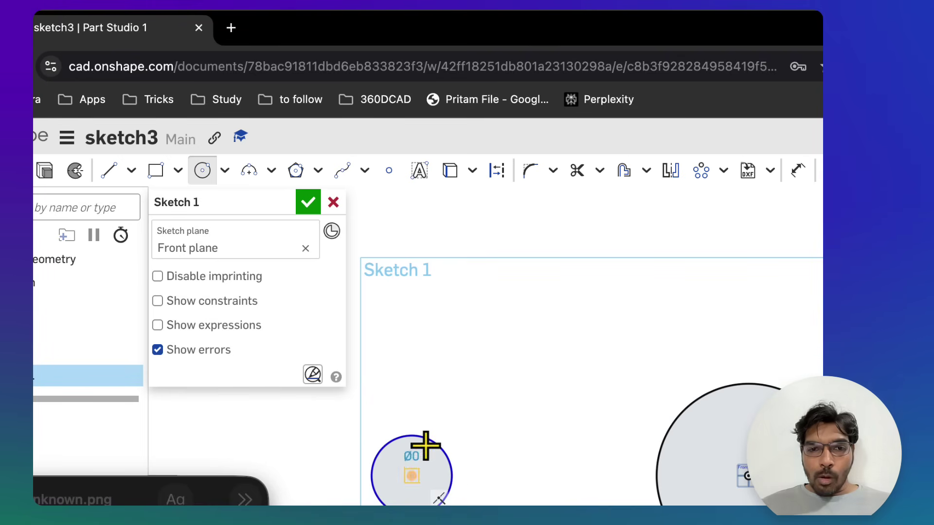
pyautogui.click(435, 429)
pyautogui.press('Escape')
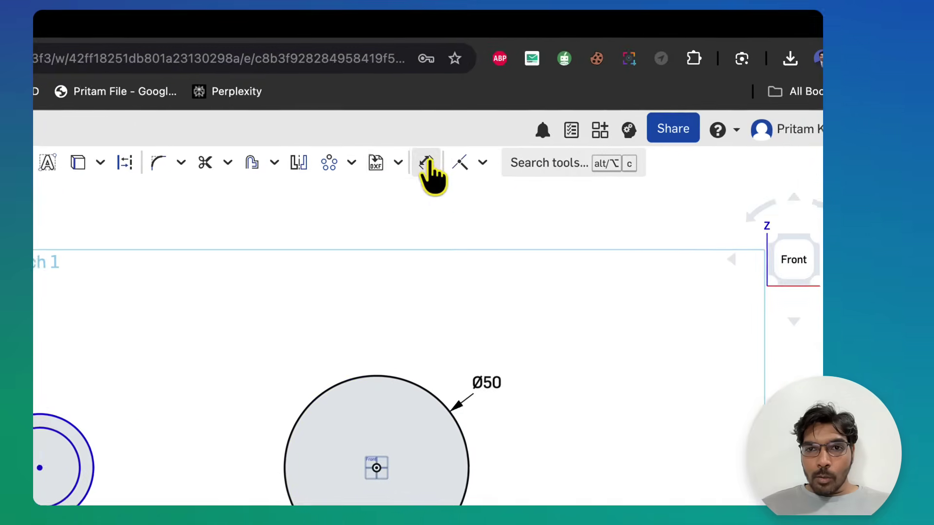
# - Dimension the diameter of the outer concentric circle on the left as 32
pyautogui.click(797, 104)
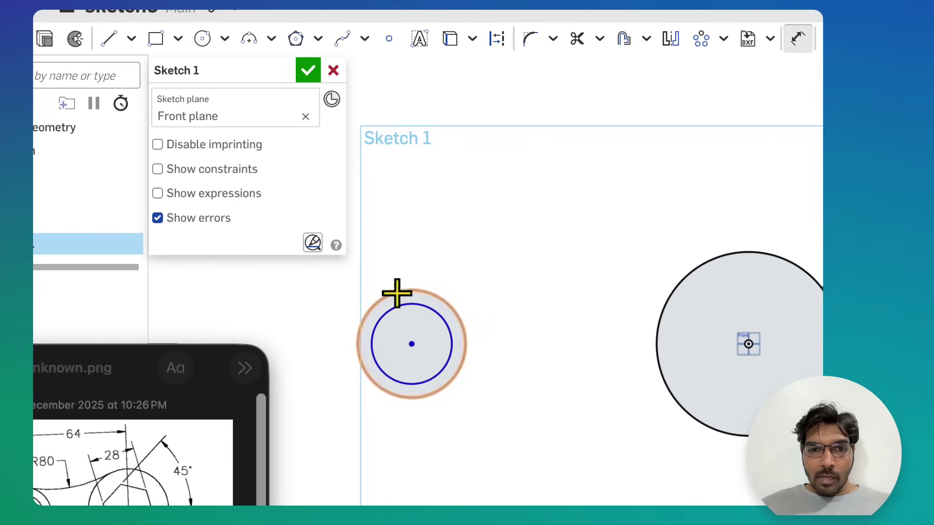
pyautogui.click(338, 311)
pyautogui.click(332, 270)
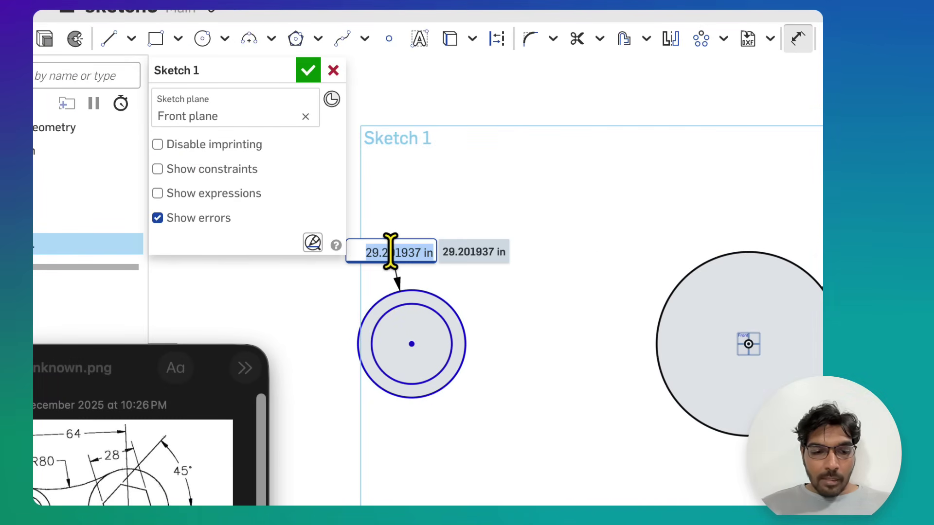
pyautogui.write('32')
pyautogui.press('Return')
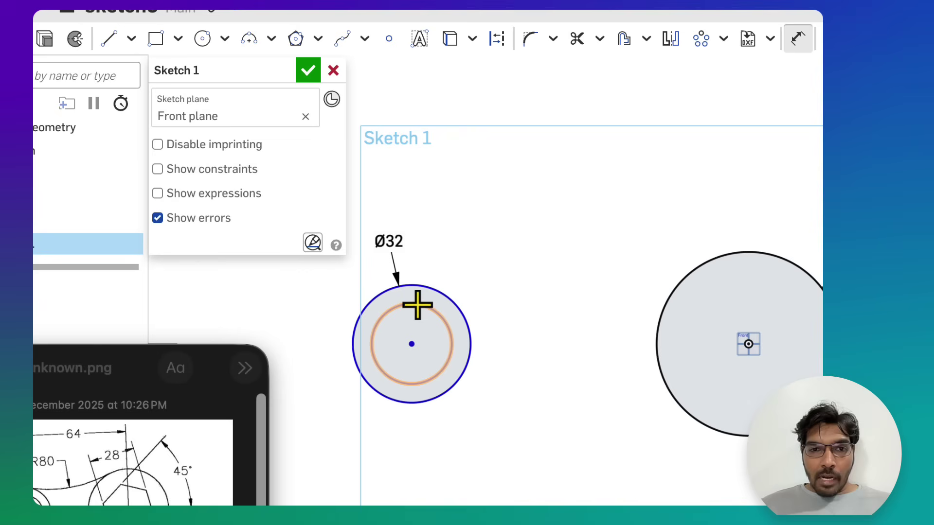
# - Dimension the diameter of the inner concentric circle as 22
pyautogui.click(417, 304)
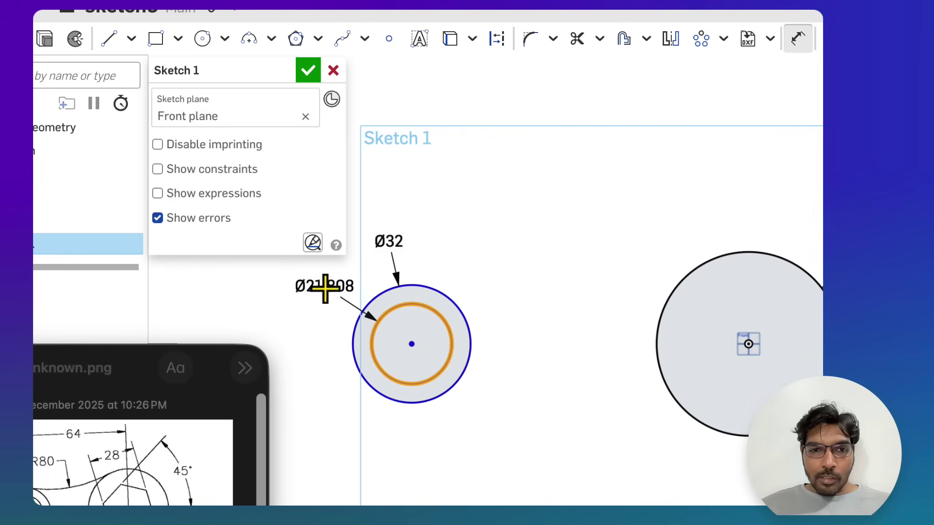
pyautogui.click(323, 288)
pyautogui.write('2')
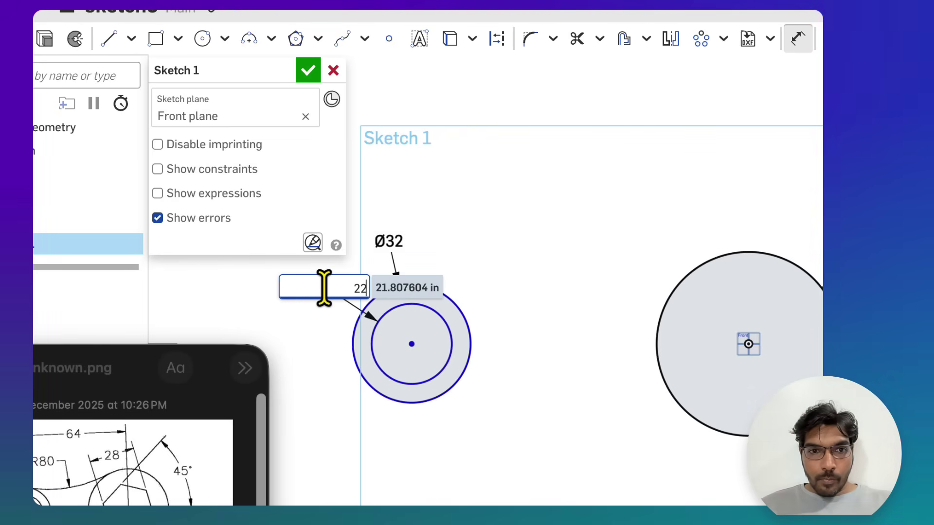
pyautogui.write('2')
pyautogui.press('Return')
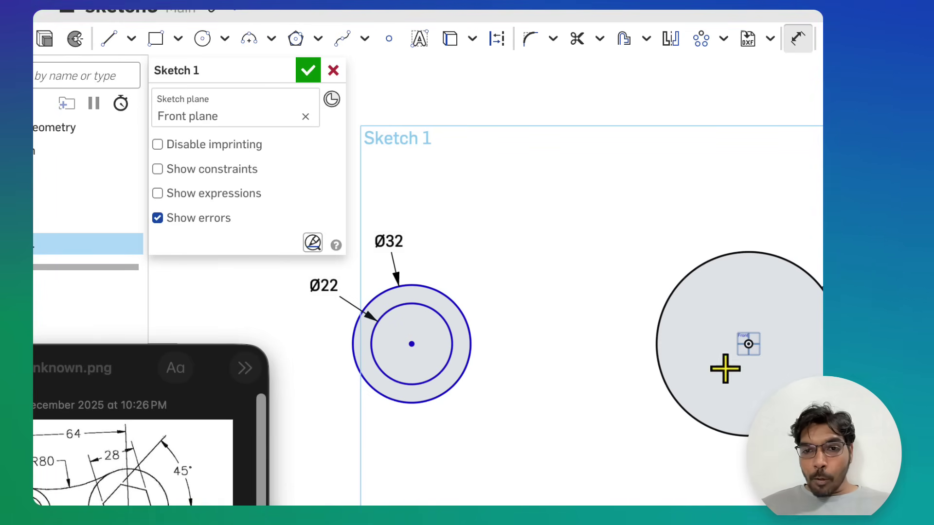
# - Dimension the horizontal distance between the concentric circles' centre and the origin as 64
pyautogui.click(117, 484)
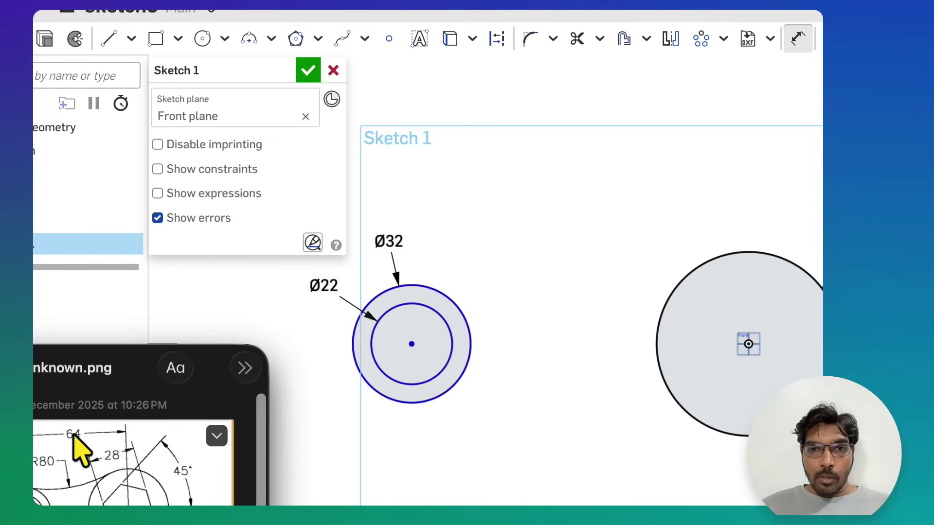
pyautogui.click(619, 232)
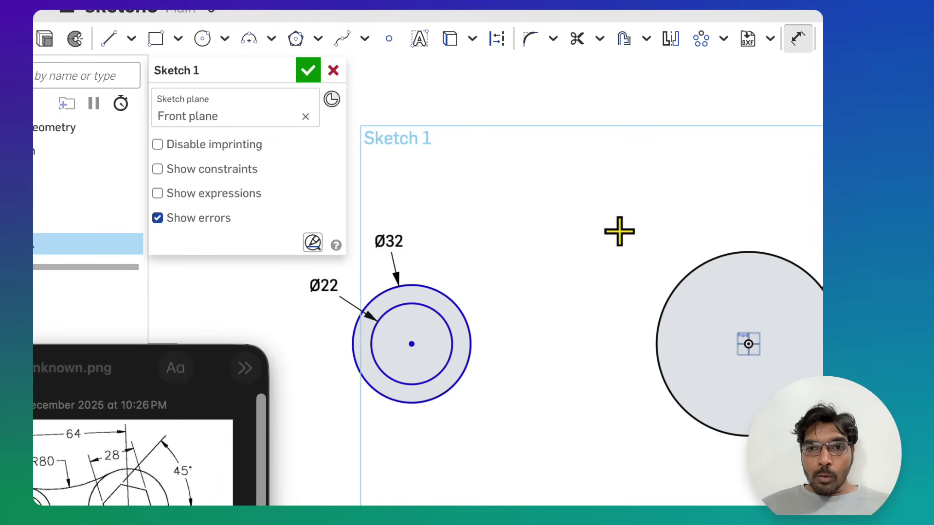
pyautogui.click(799, 38)
pyautogui.click(410, 342)
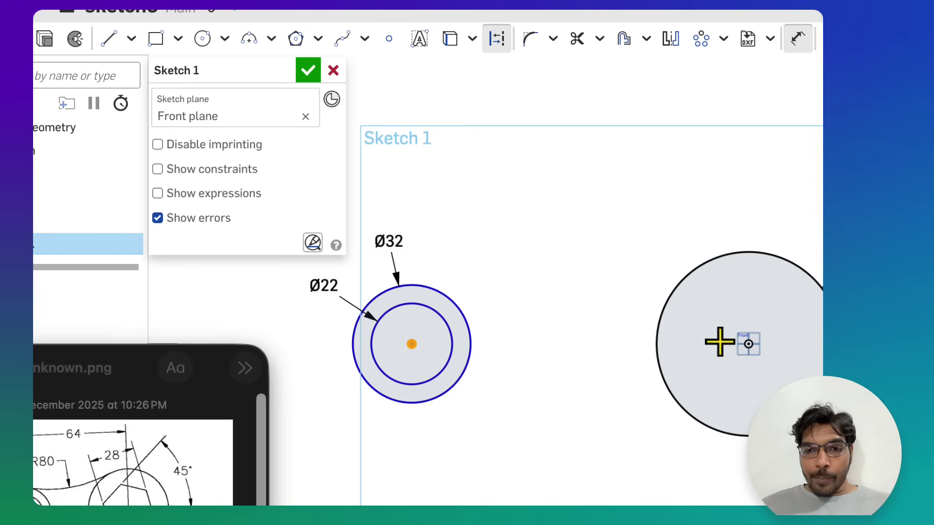
pyautogui.click(747, 344)
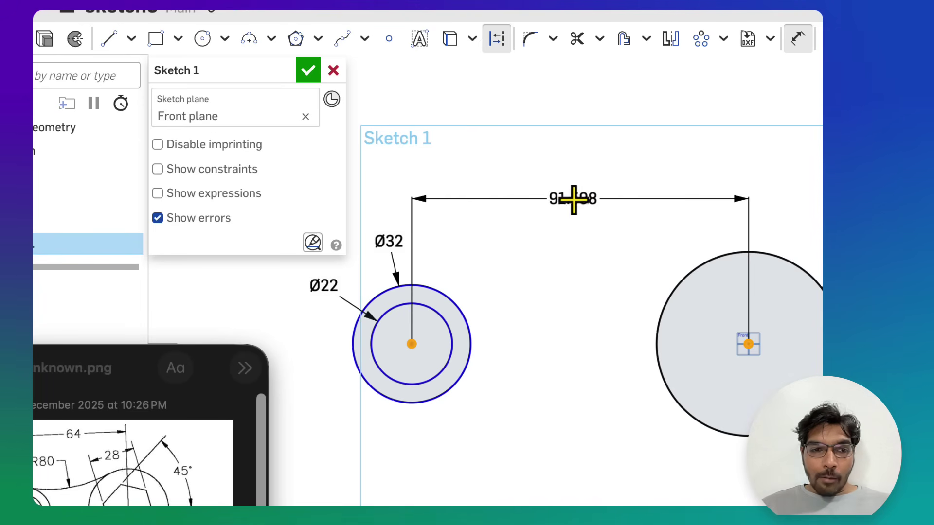
pyautogui.click(575, 182)
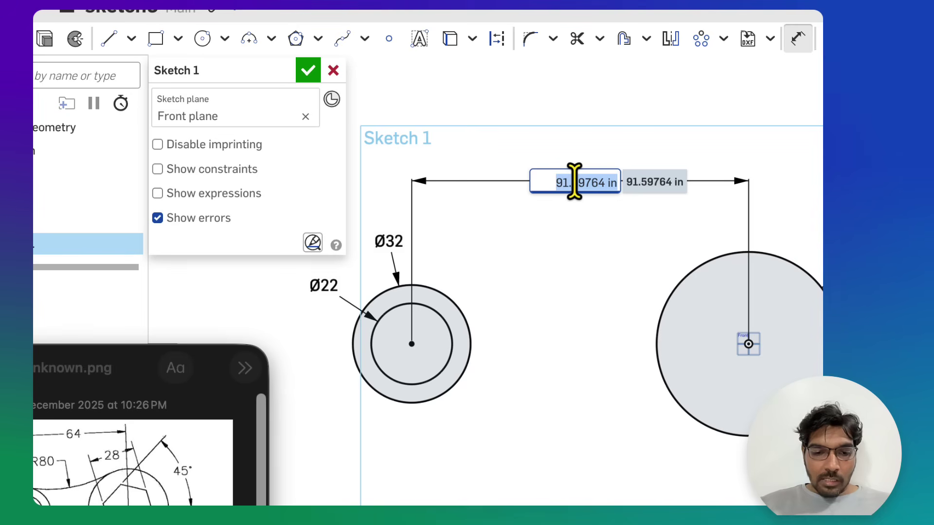
pyautogui.write('64')
pyautogui.press('Return')
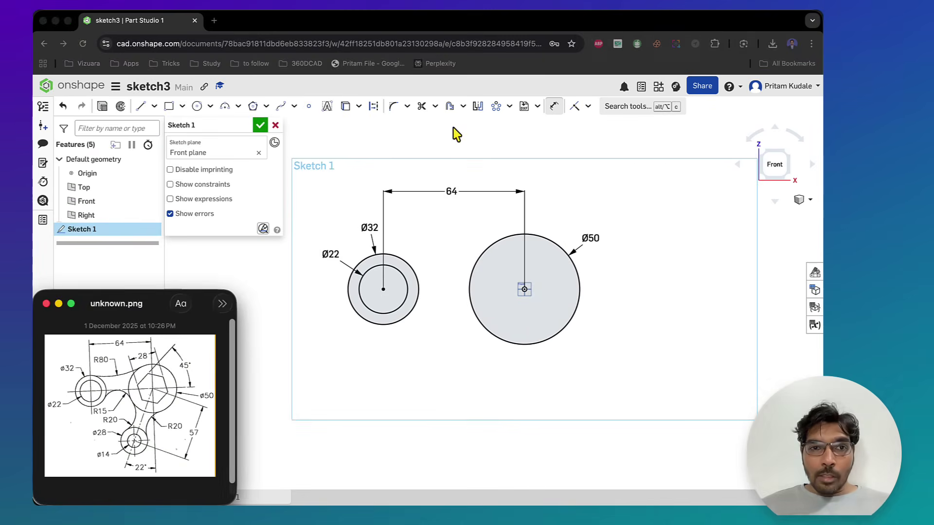
# - Sketch a six-sided inscribed polygon centred on the origin, with its construction circle about 28.7 in in diameter
pyautogui.click(453, 128)
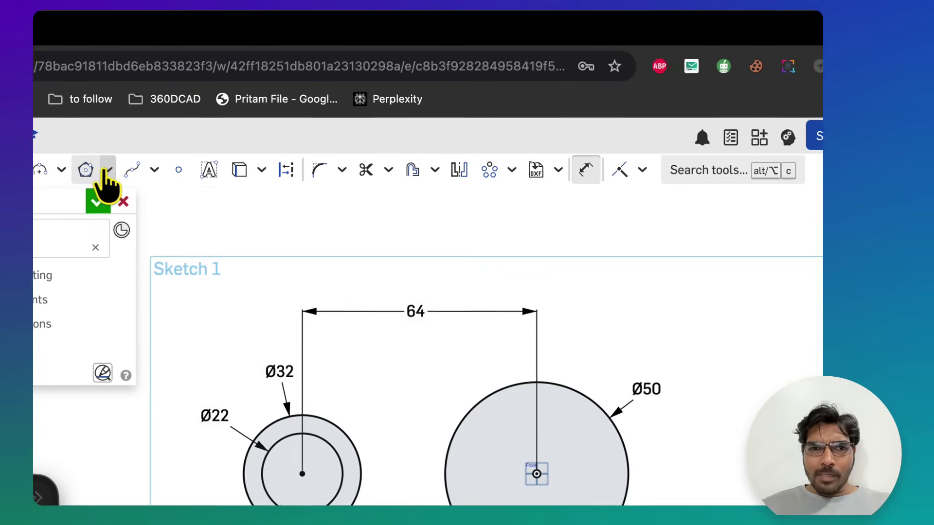
pyautogui.click(266, 106)
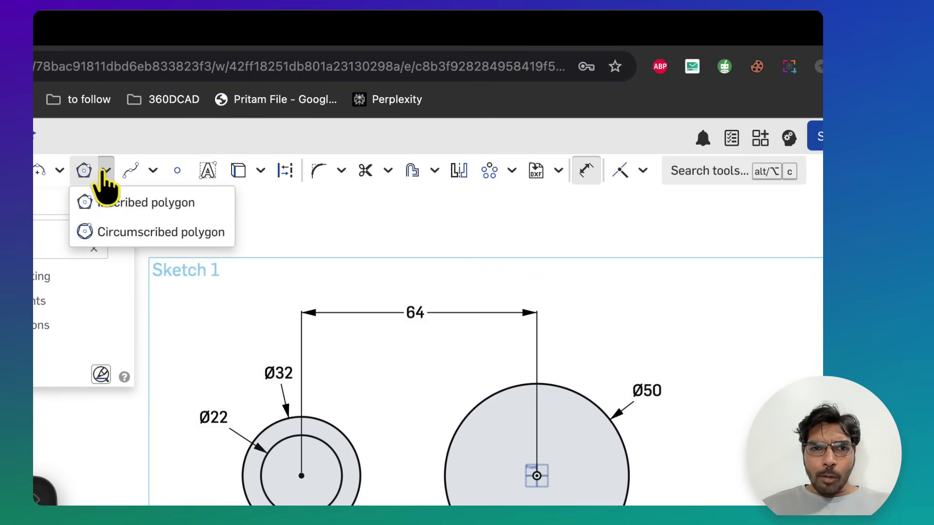
pyautogui.click(122, 208)
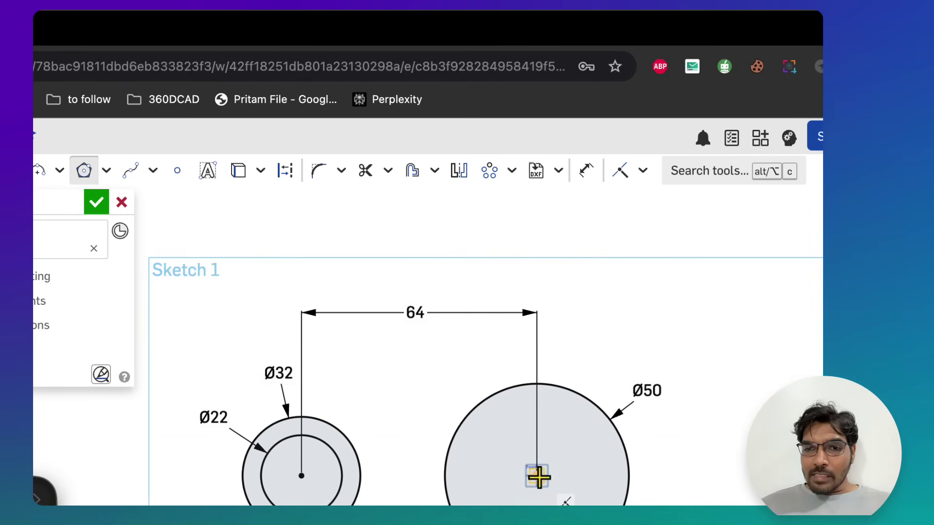
pyautogui.click(497, 376)
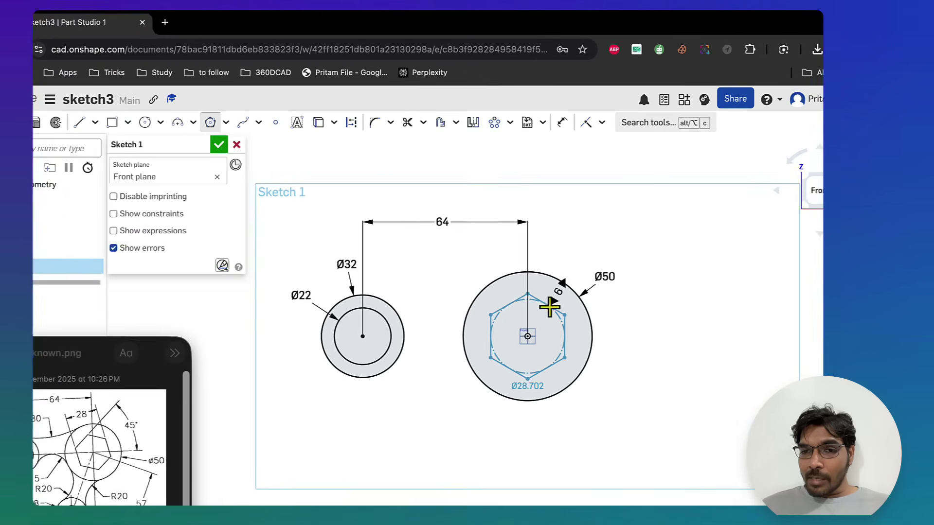
pyautogui.click(544, 265)
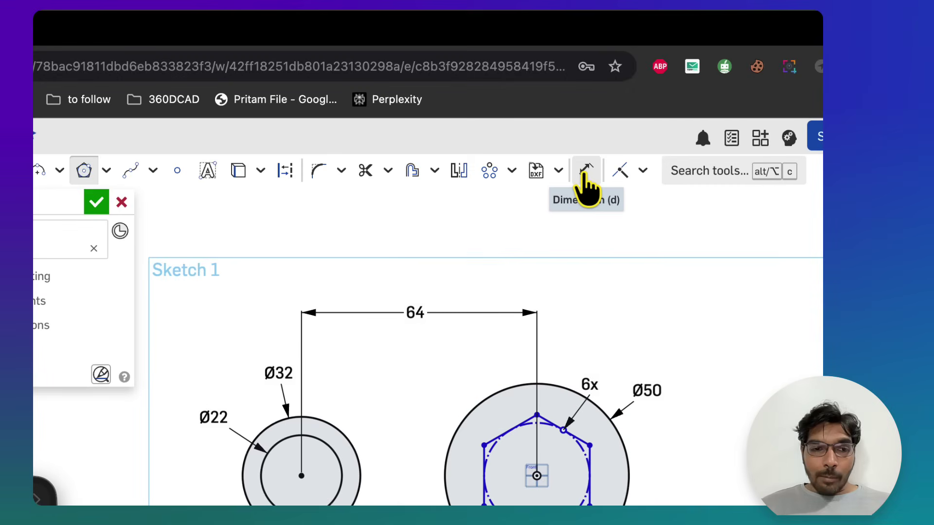
# - Dimension the distance between the hexagon's two opposite vertical sides as 28
pyautogui.click(587, 171)
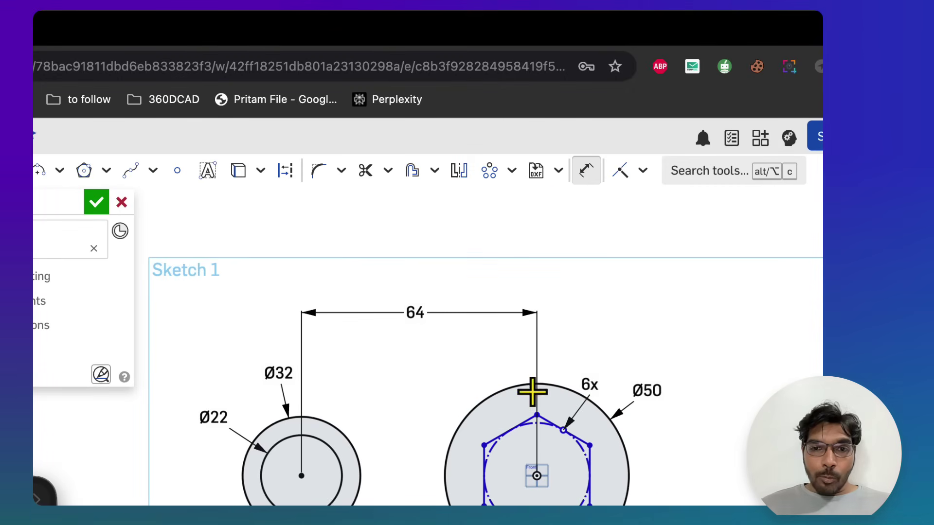
pyautogui.click(483, 462)
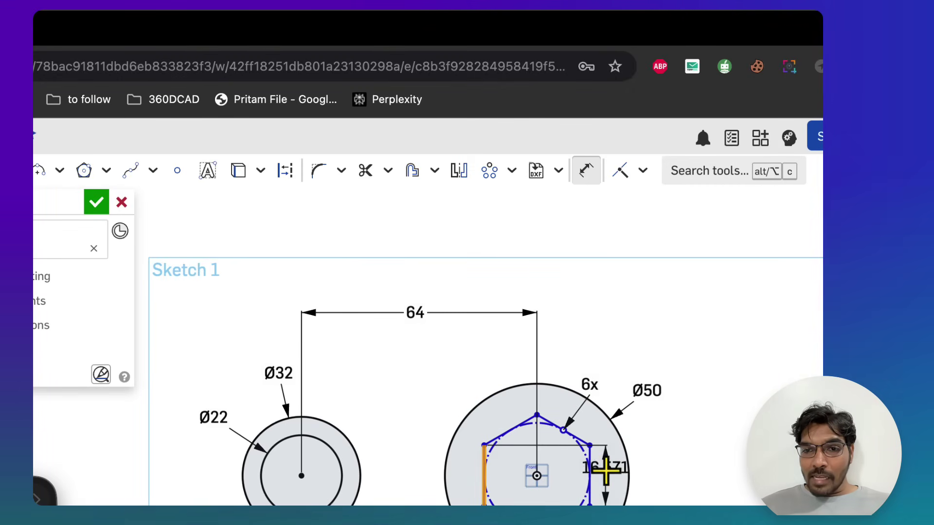
pyautogui.click(590, 464)
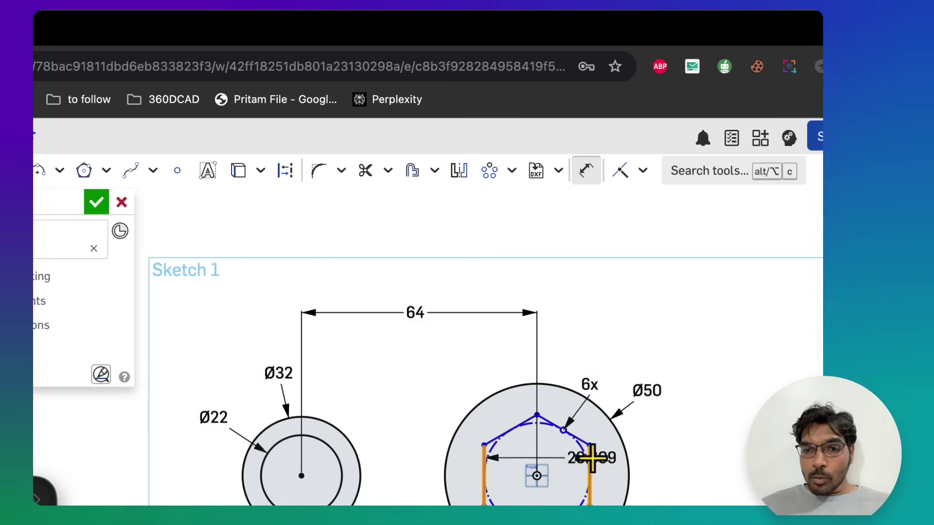
pyautogui.click(543, 359)
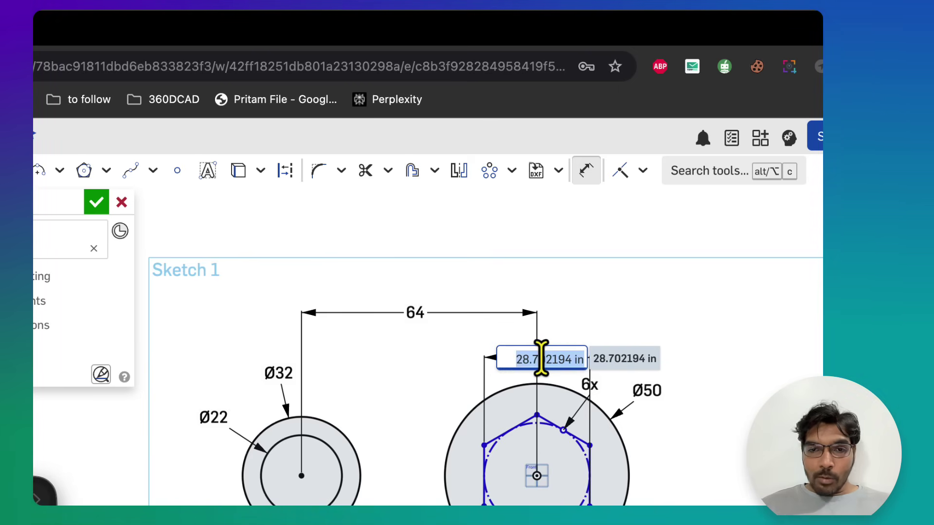
pyautogui.write('28')
pyautogui.press('Return')
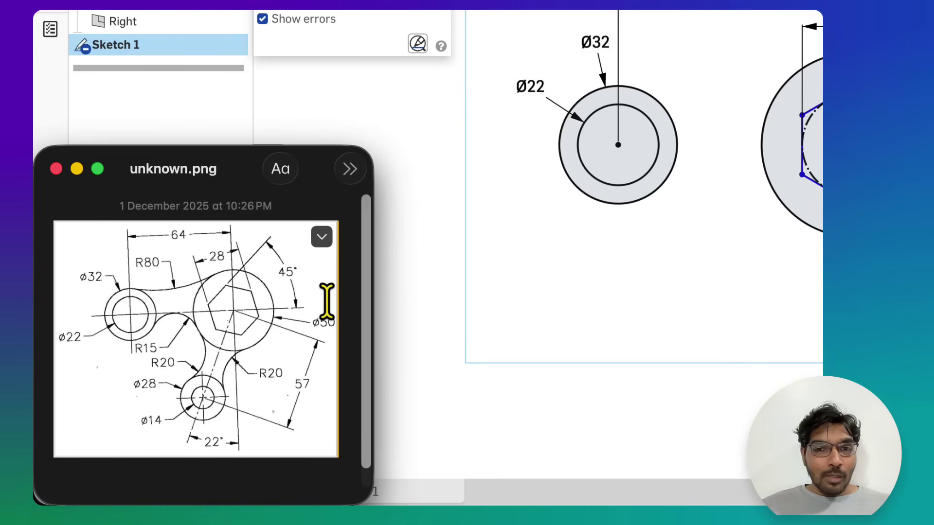
# - Dimension the angle between the hexagon's upper-left side and the horizontal reference through the origin as 45 degrees
pyautogui.click(708, 54)
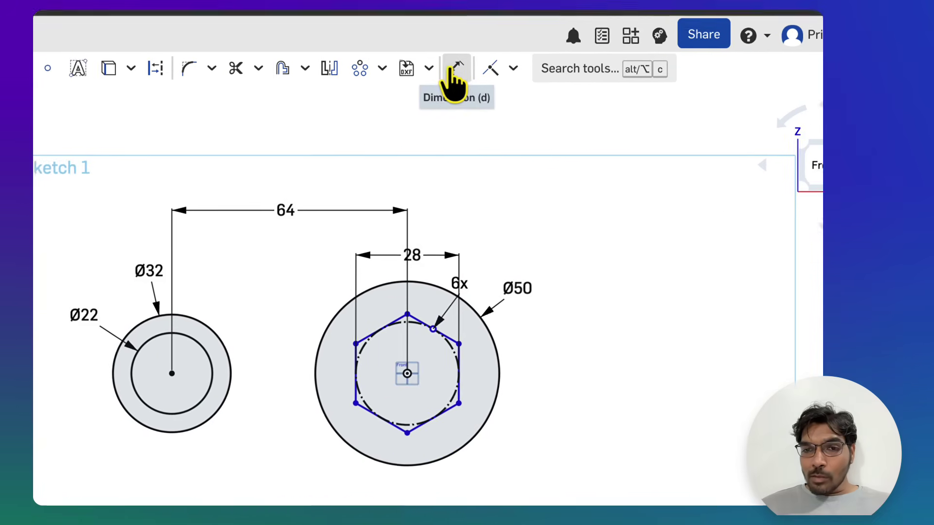
pyautogui.click(452, 68)
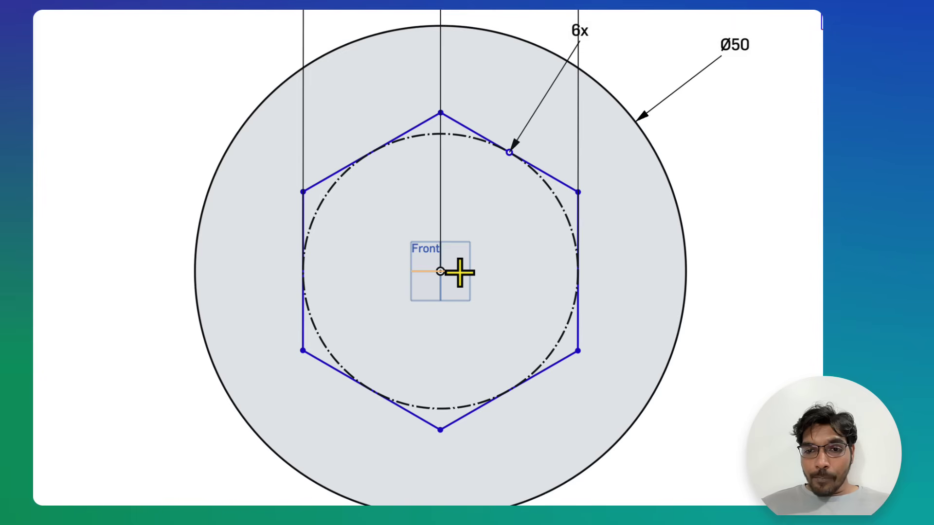
pyautogui.click(419, 126)
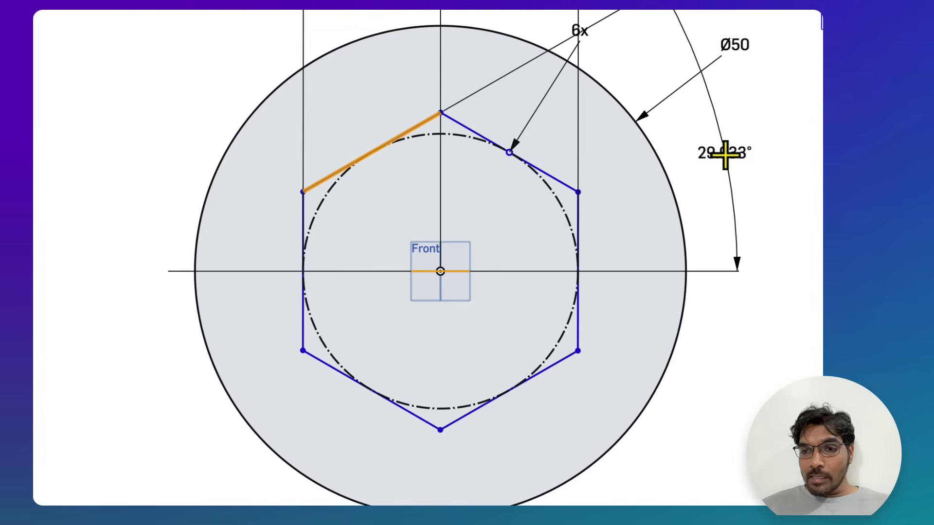
pyautogui.click(725, 154)
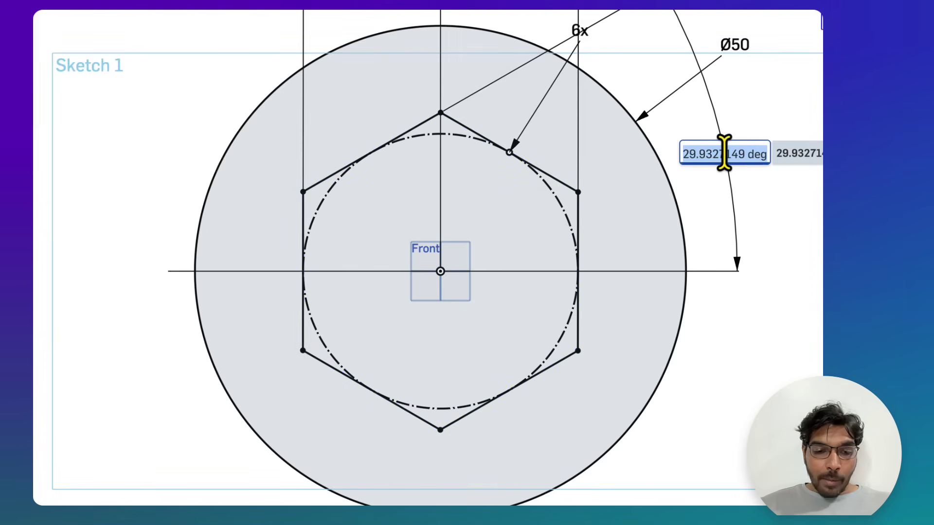
pyautogui.write('45')
pyautogui.press('Return')
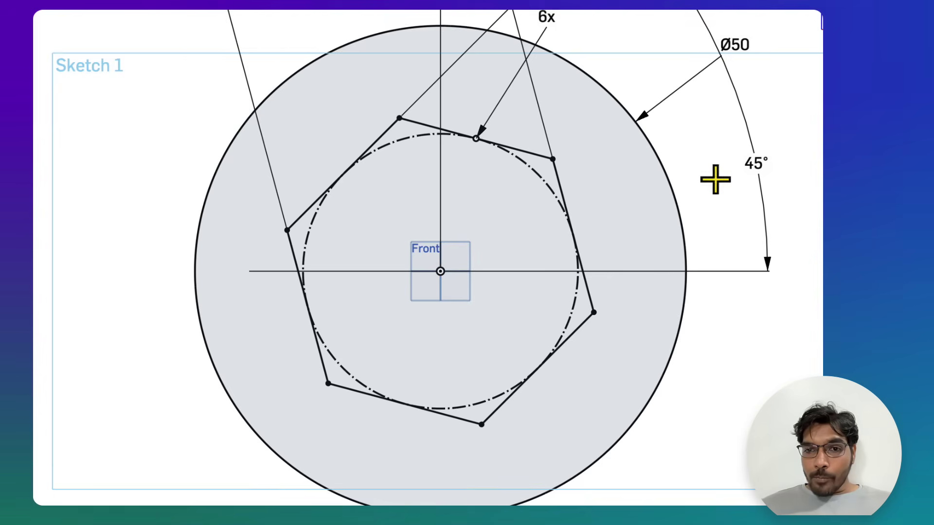
# - Sketch two concentric circles, about 15.7 and 26 in in diameter, below and to the left of the circle with the hexagon
pyautogui.scroll(-3, 548, 354)
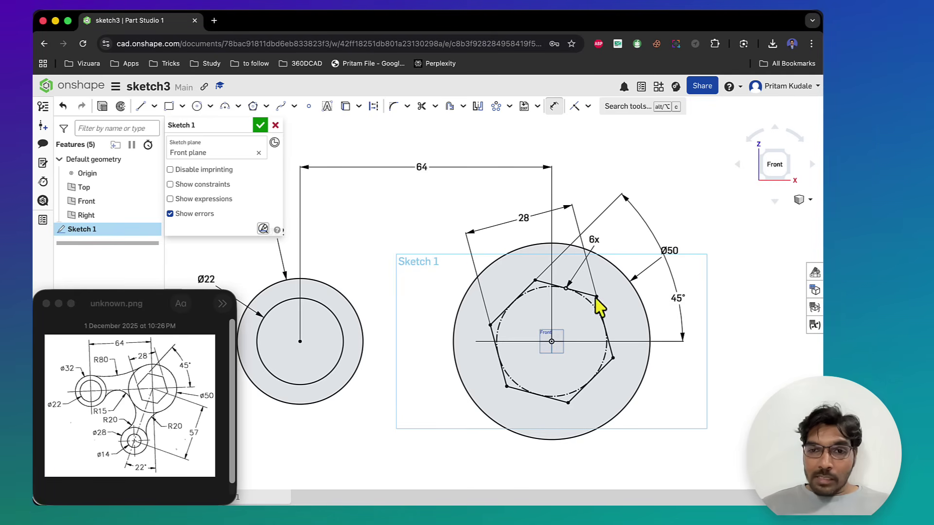
pyautogui.scroll(-5, 543, 307)
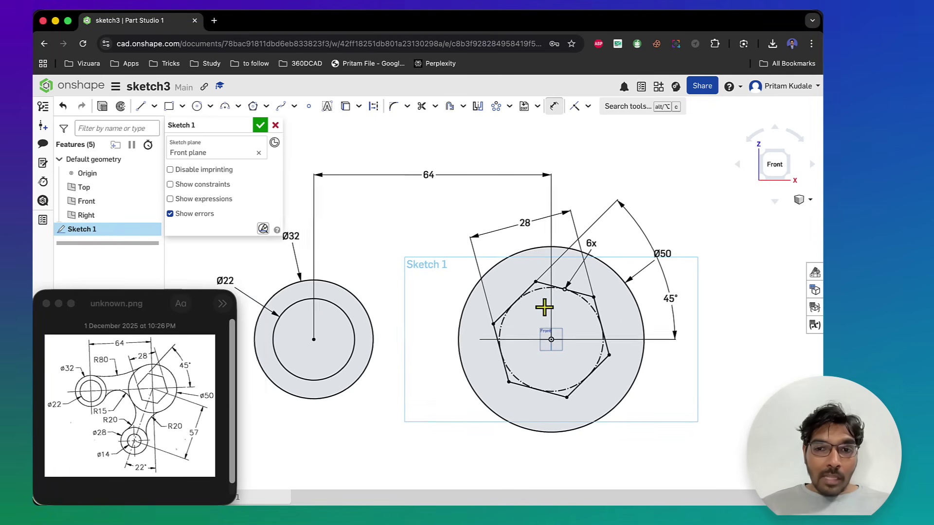
pyautogui.scroll(3, 528, 441)
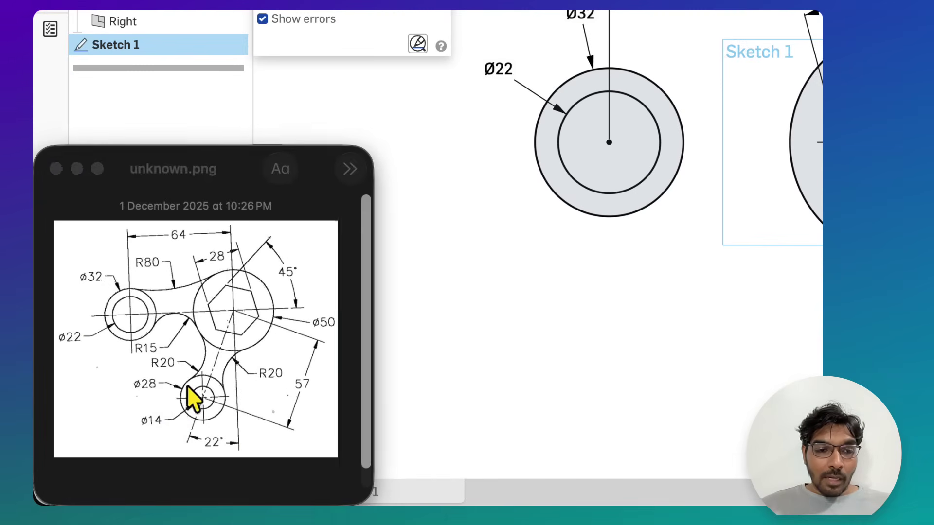
pyautogui.click(194, 399)
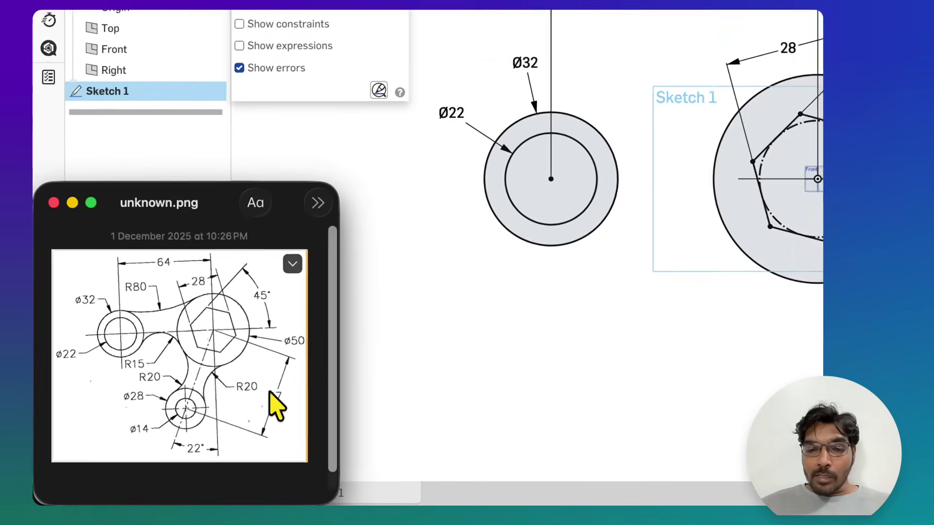
pyautogui.click(470, 361)
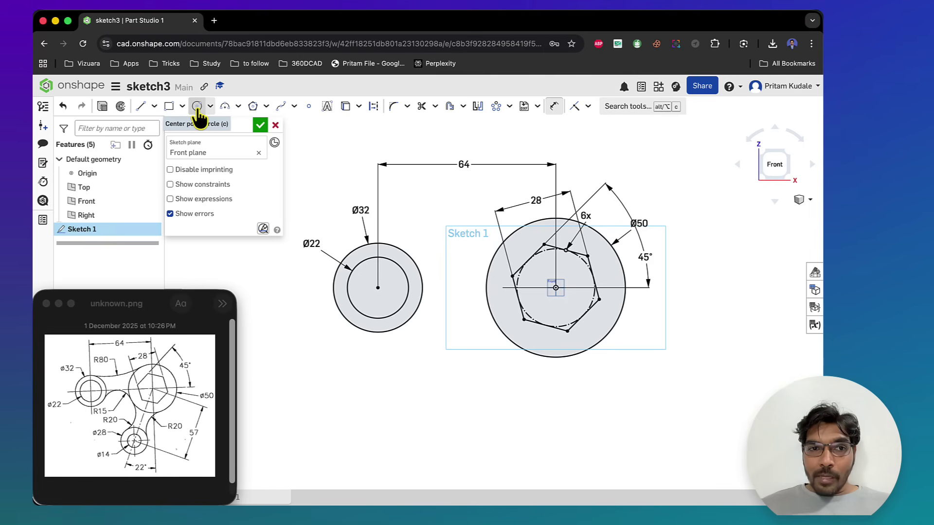
pyautogui.click(199, 116)
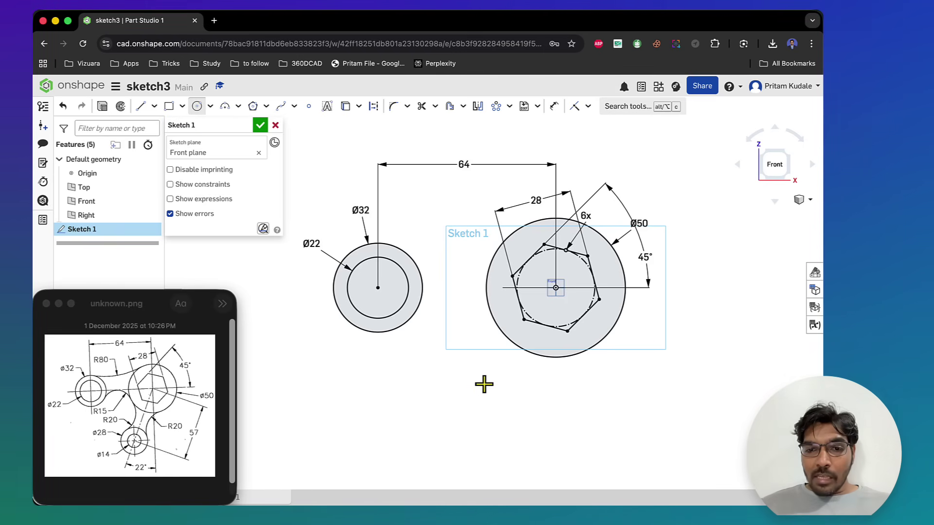
pyautogui.scroll(-1, 484, 384)
pyautogui.scroll(-2, 483, 385)
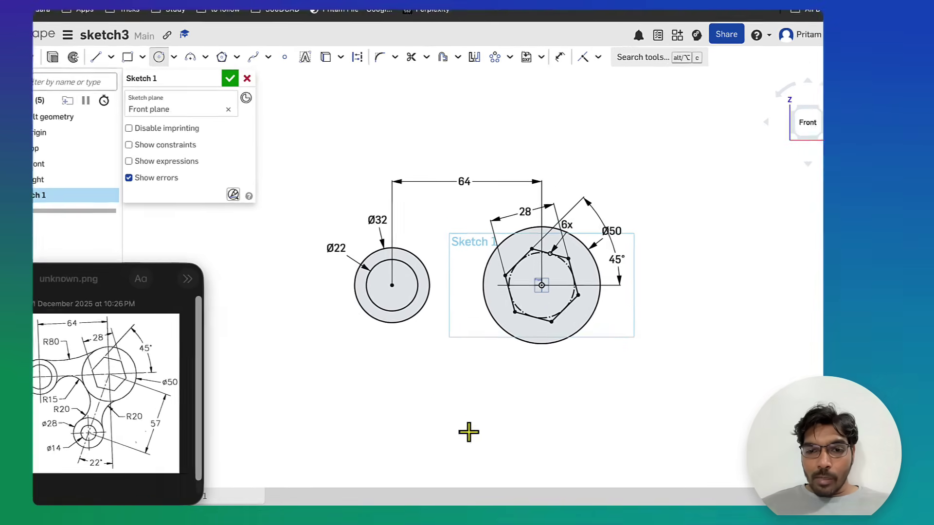
pyautogui.click(461, 423)
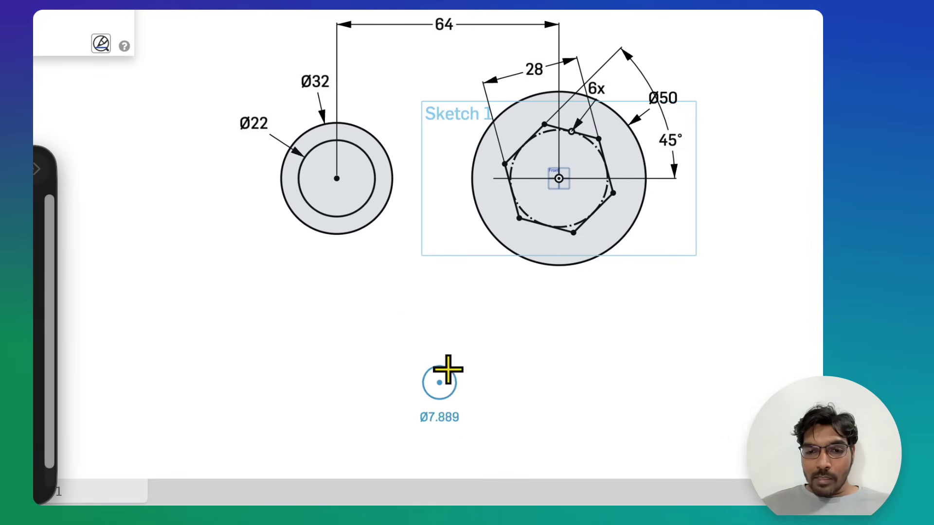
pyautogui.click(450, 359)
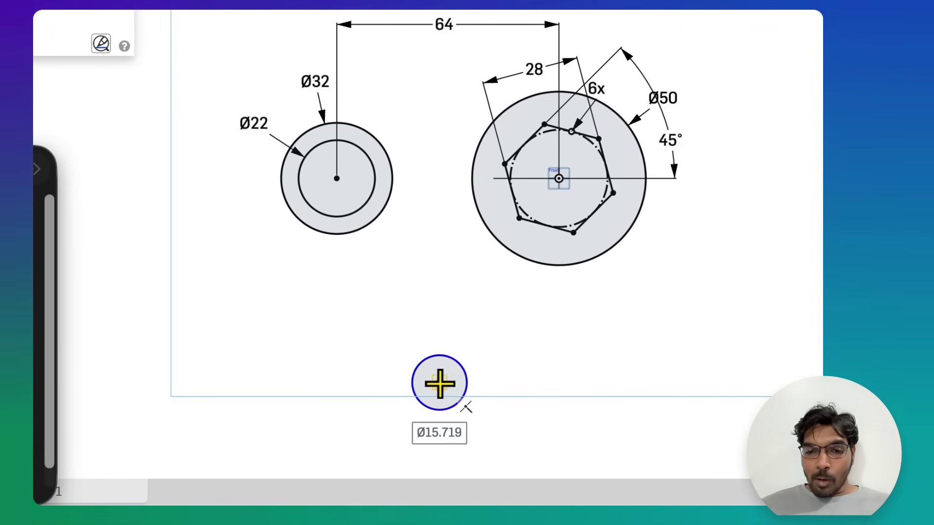
pyautogui.click(440, 380)
pyautogui.click(444, 338)
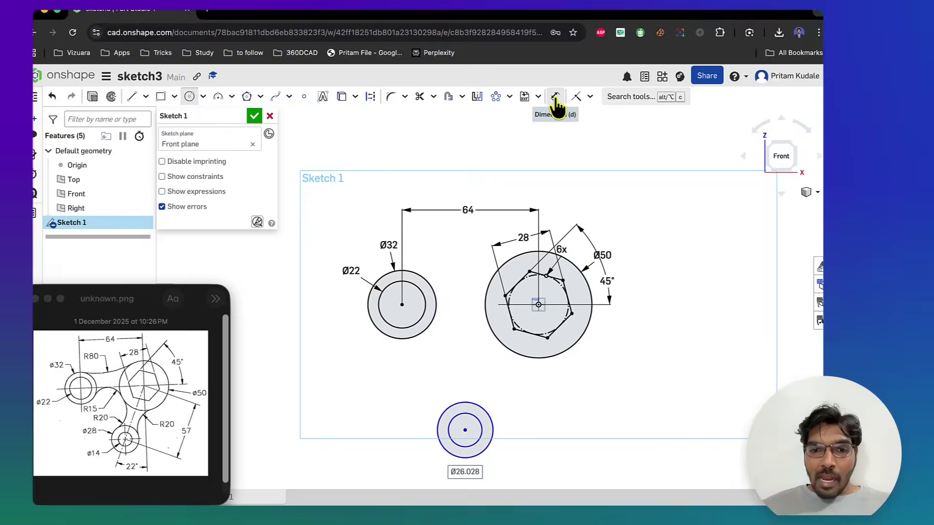
# - Dimension the diameter of the outer circle of the lower concentric pair as 28
pyautogui.click(556, 98)
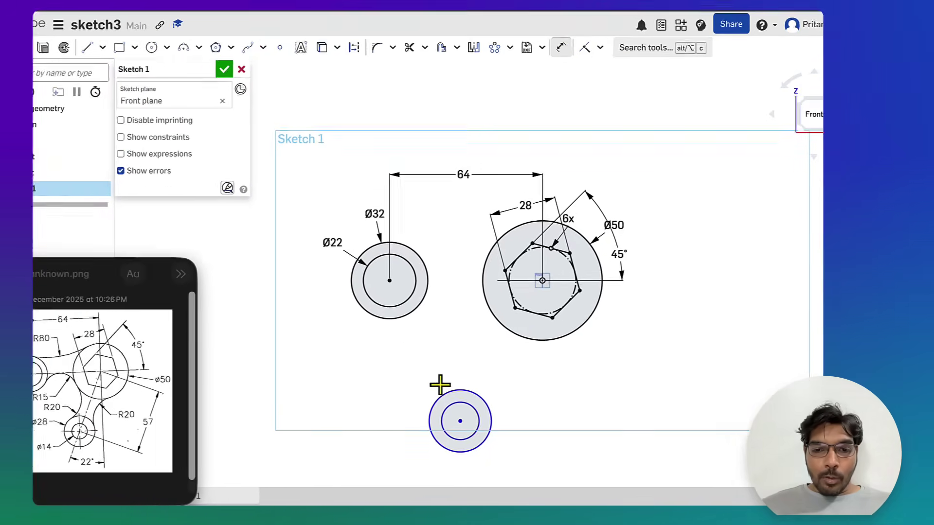
pyautogui.click(442, 398)
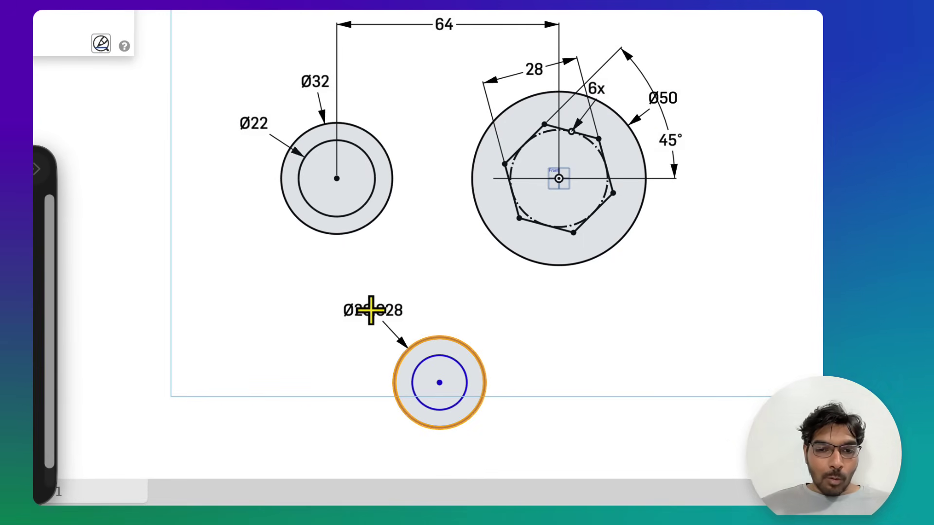
pyautogui.click(369, 310)
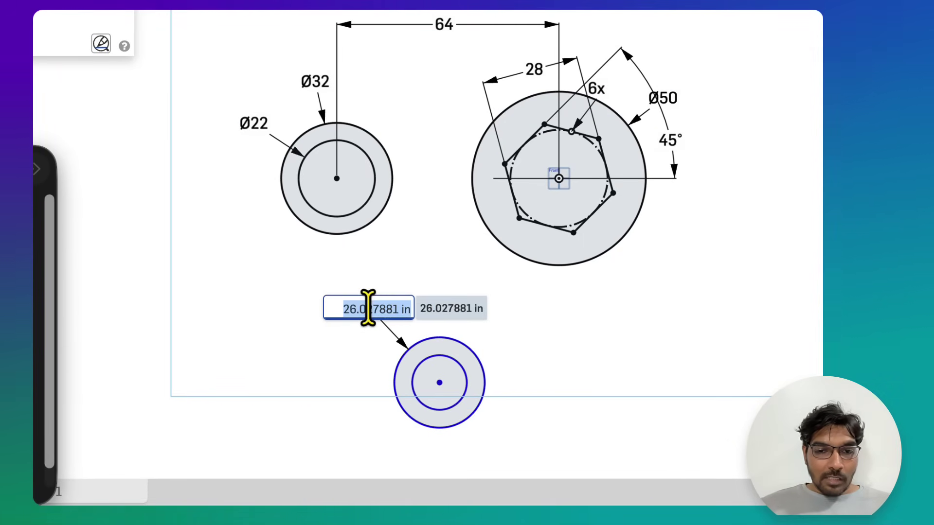
pyautogui.write('2')
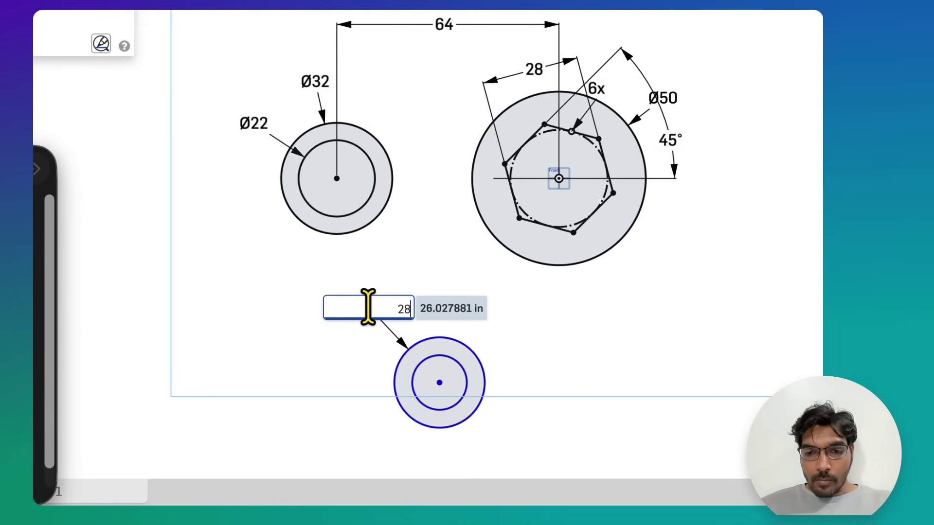
pyautogui.write('8')
pyautogui.press('Return')
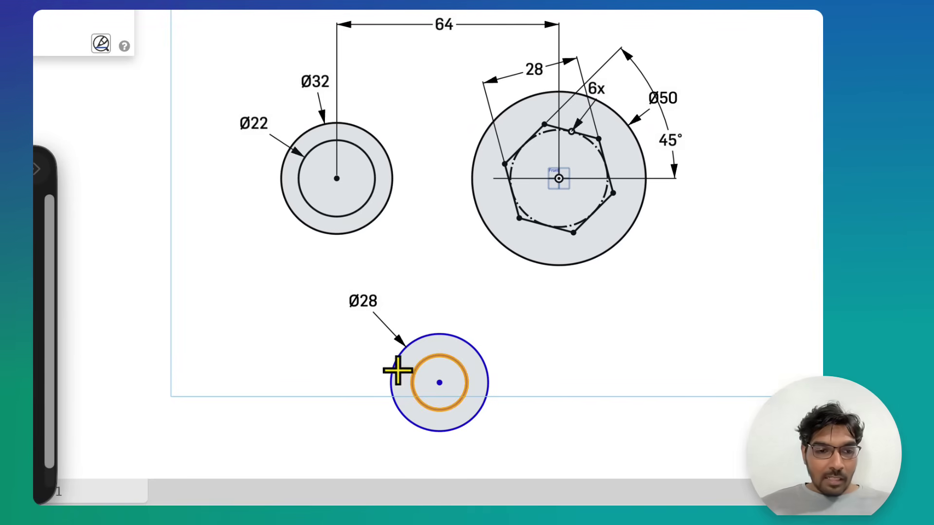
# - Dimension the diameter of the inner circle of the lower concentric pair as 14
pyautogui.click(398, 371)
pyautogui.click(329, 375)
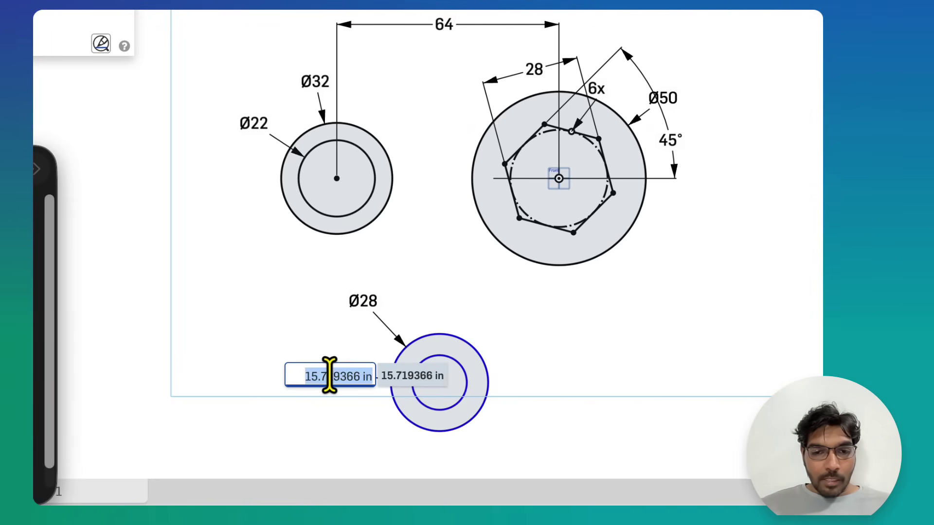
pyautogui.press('Return')
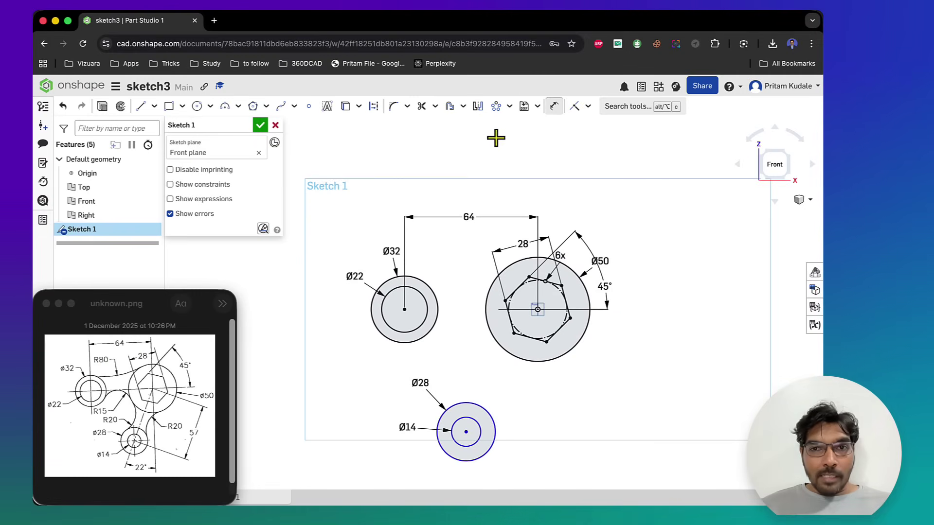
pyautogui.click(554, 107)
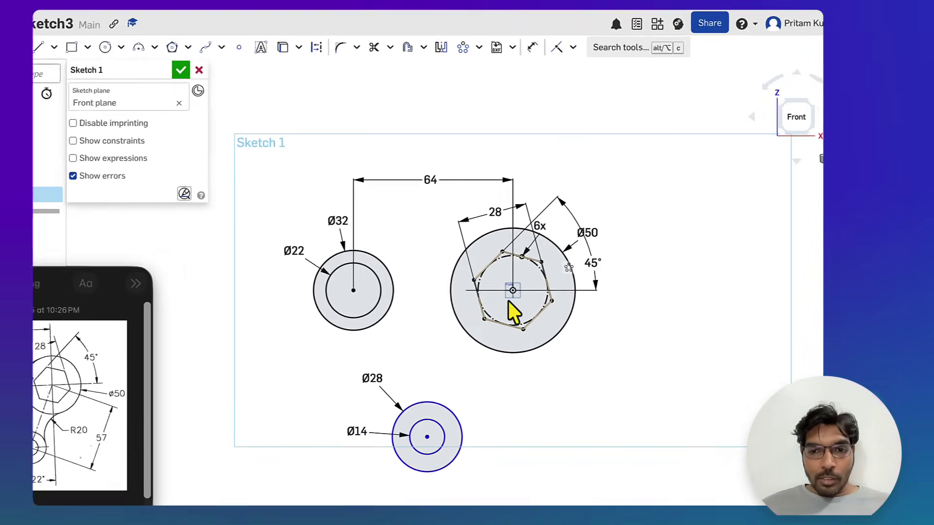
pyautogui.click(512, 290)
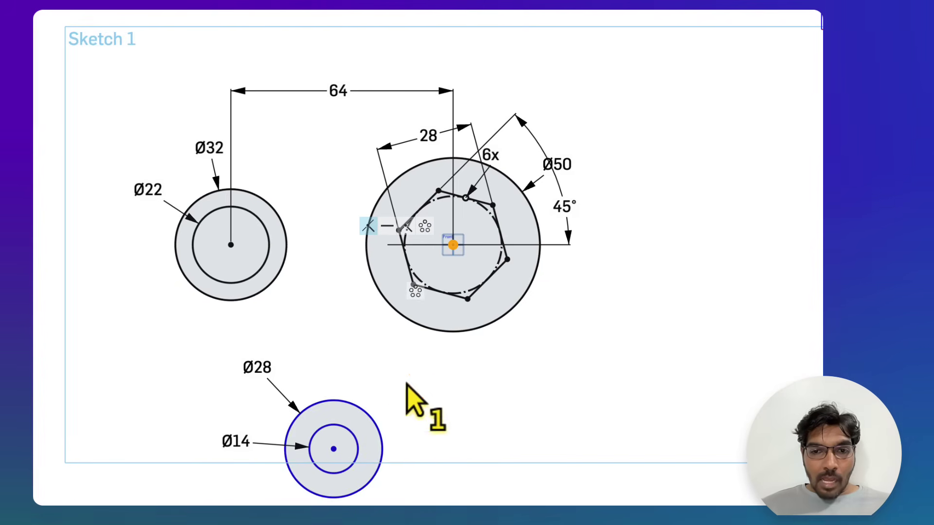
pyautogui.click(337, 446)
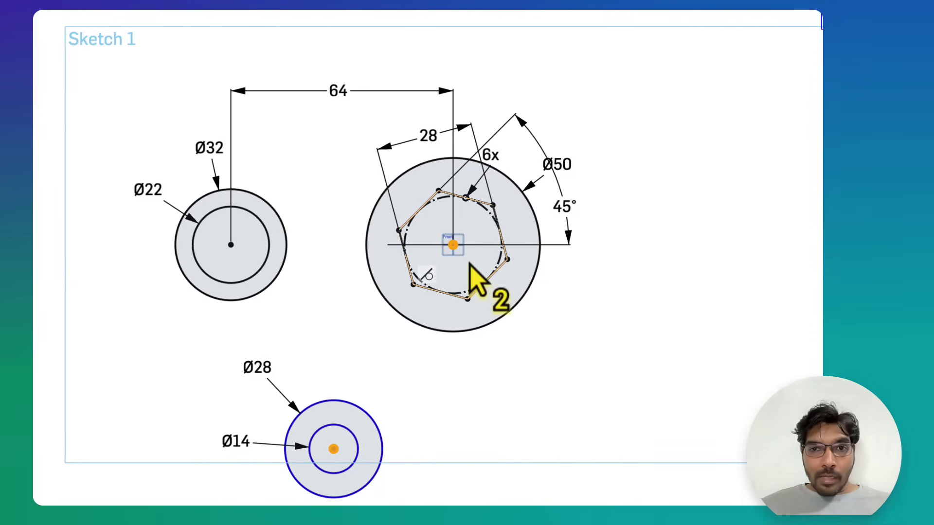
# - Dimension the aligned distance between the hexagon circle's center and the lower concentric circles' center as 57
pyautogui.click(554, 106)
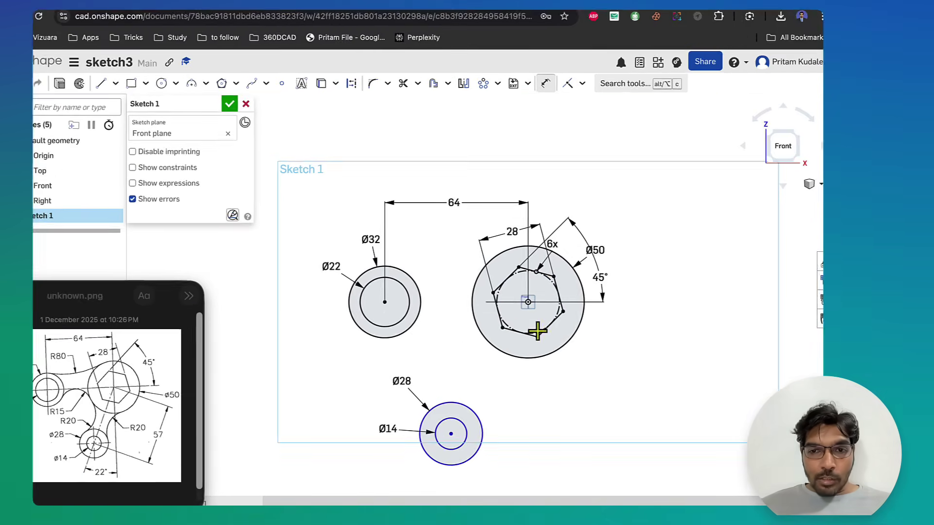
pyautogui.click(528, 302)
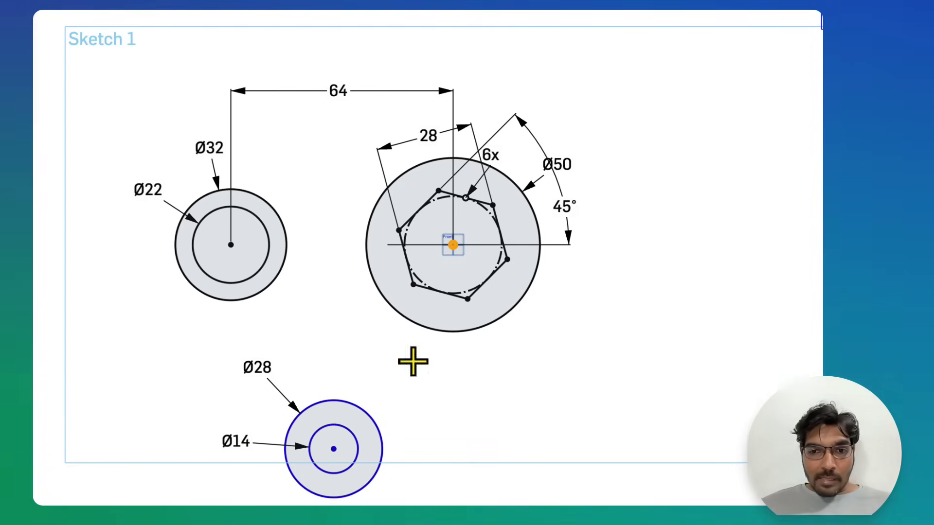
pyautogui.click(335, 449)
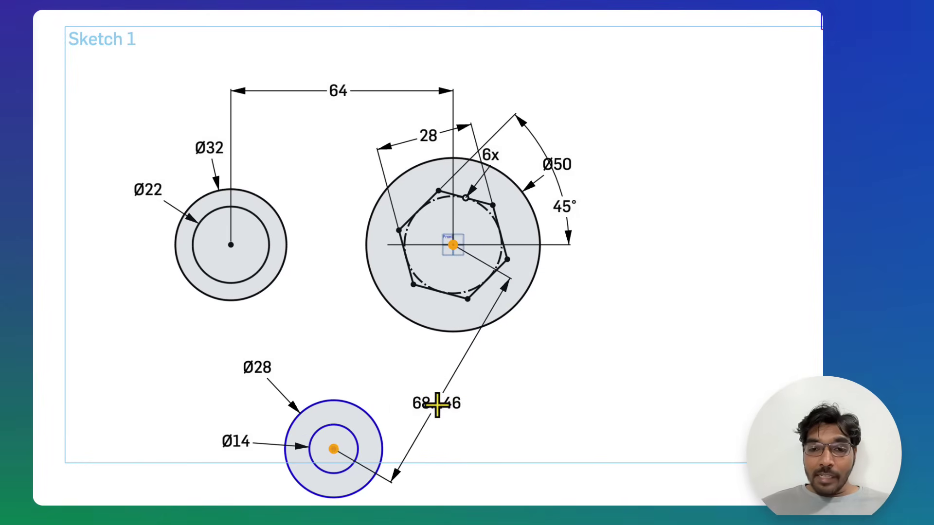
pyautogui.click(528, 406)
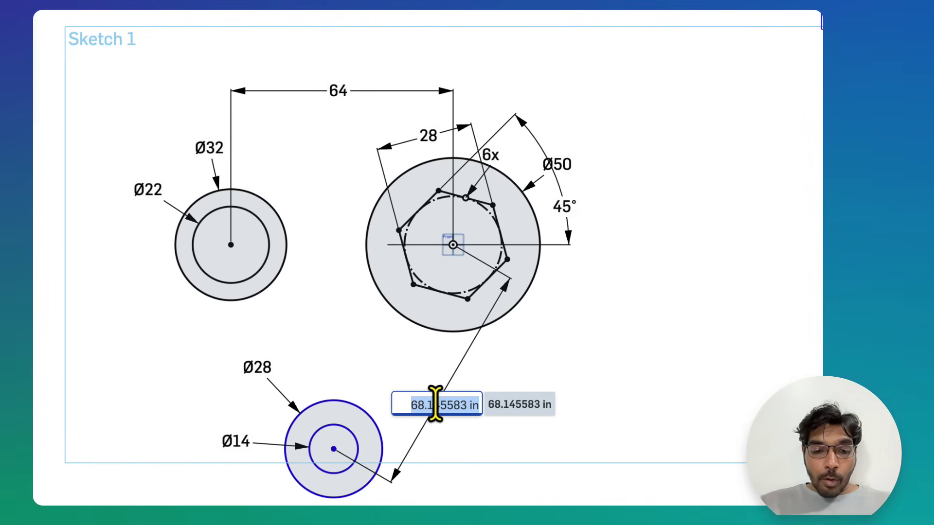
pyautogui.press('Return')
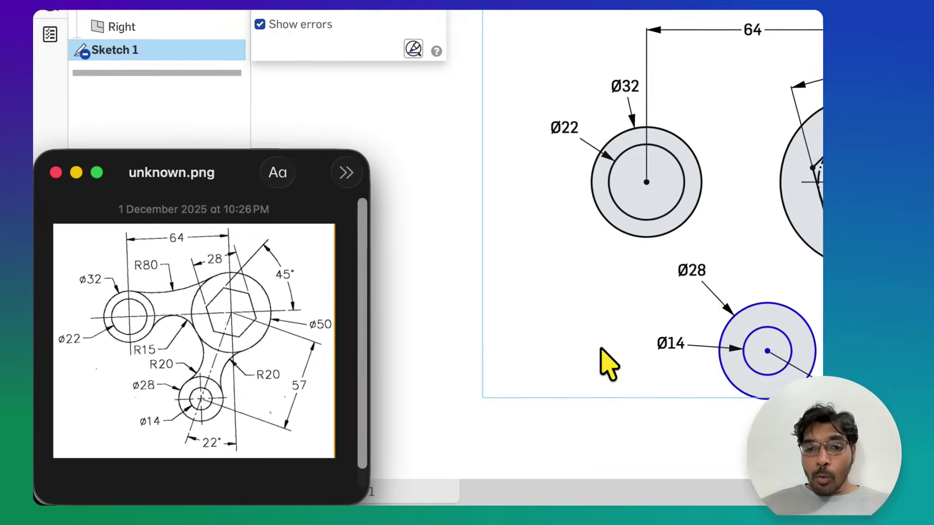
pyautogui.click(428, 399)
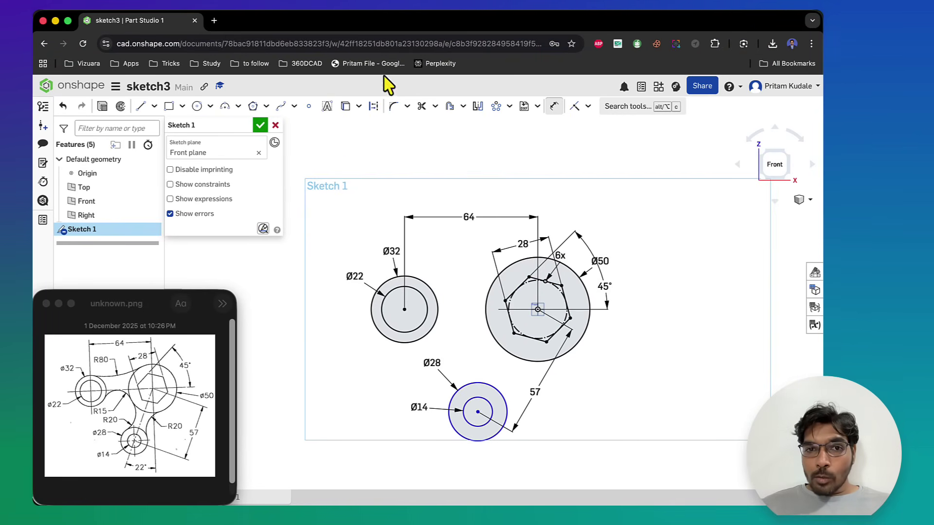
# - Draw a construction line from the origin to the center of the lower concentric circles
pyautogui.click(373, 108)
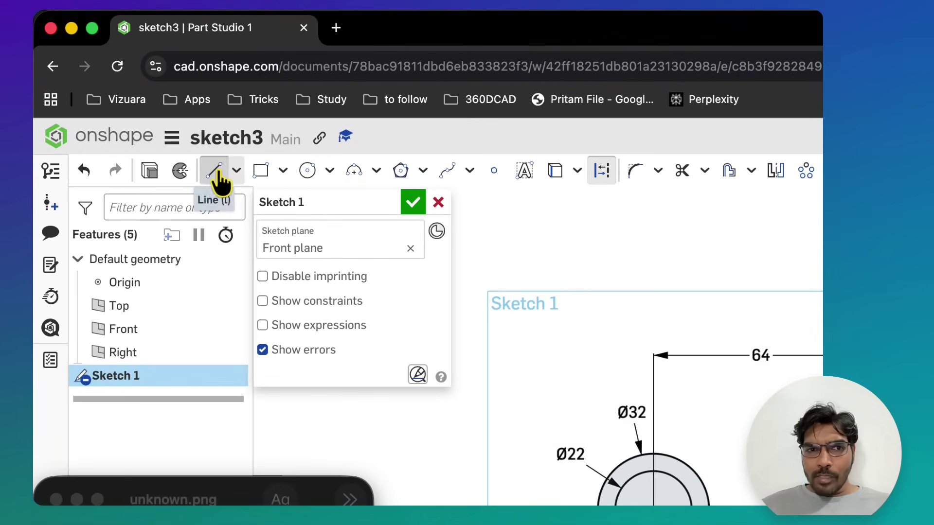
pyautogui.click(141, 106)
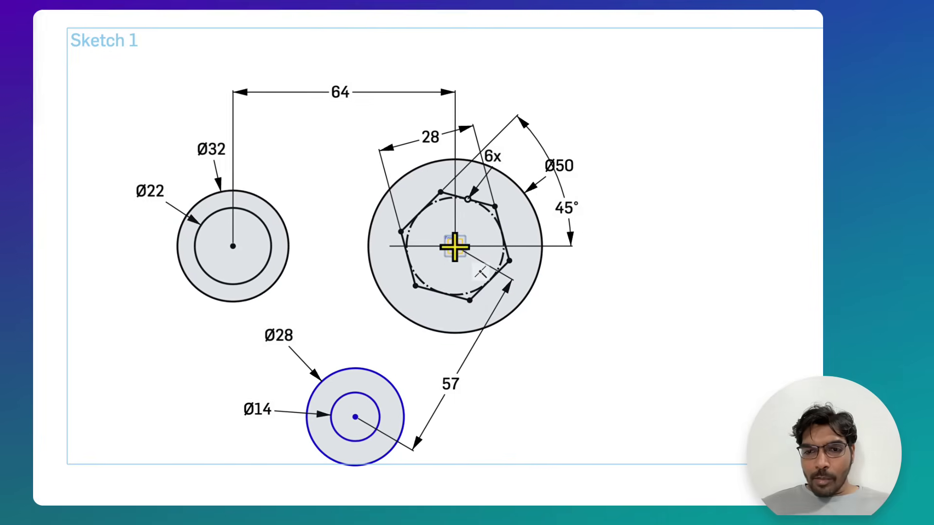
pyautogui.click(452, 244)
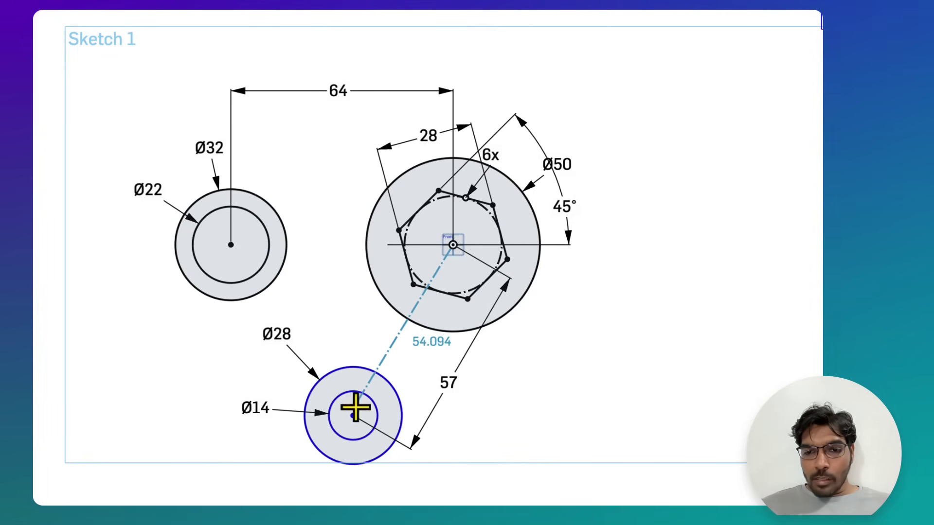
pyautogui.click(352, 415)
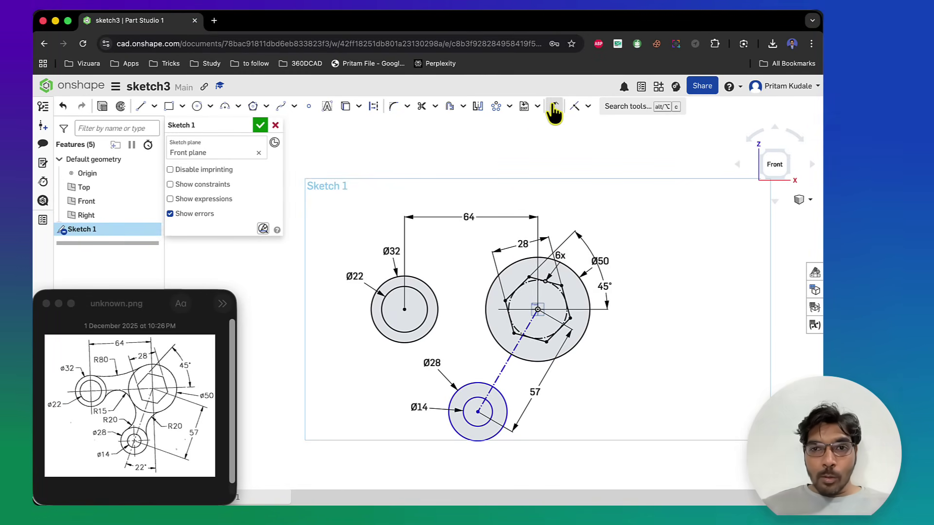
# - Dimension the angle between the slanted construction line and the vertical reference through the origin as 22 degrees
pyautogui.scroll(10, 538, 304)
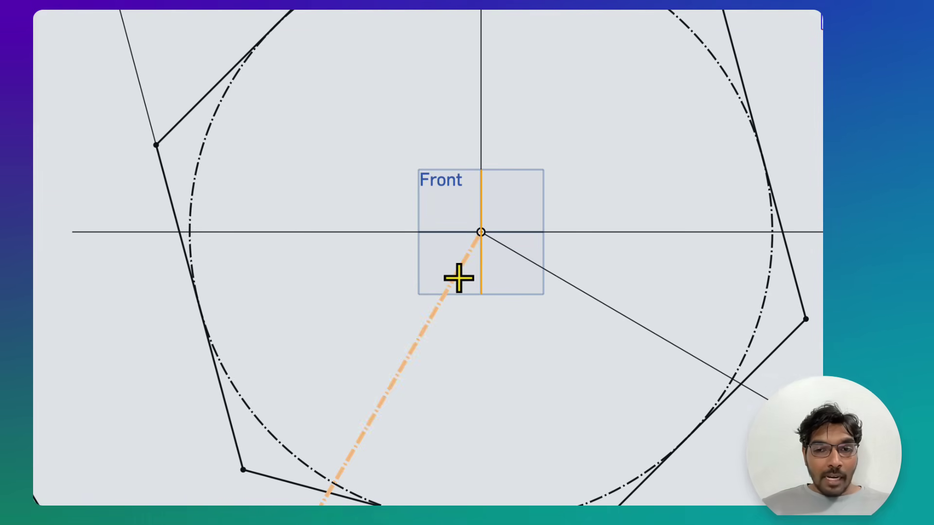
pyautogui.scroll(-10, 459, 278)
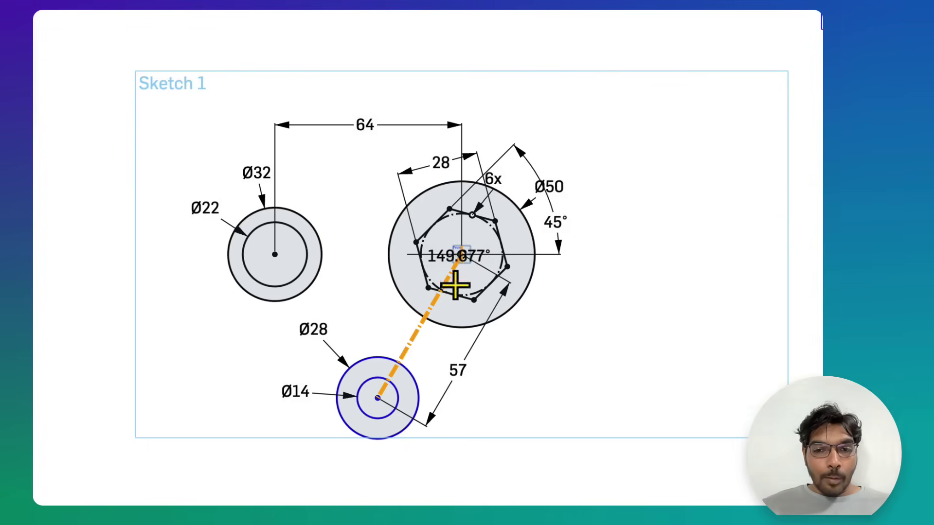
pyautogui.scroll(-3, 424, 412)
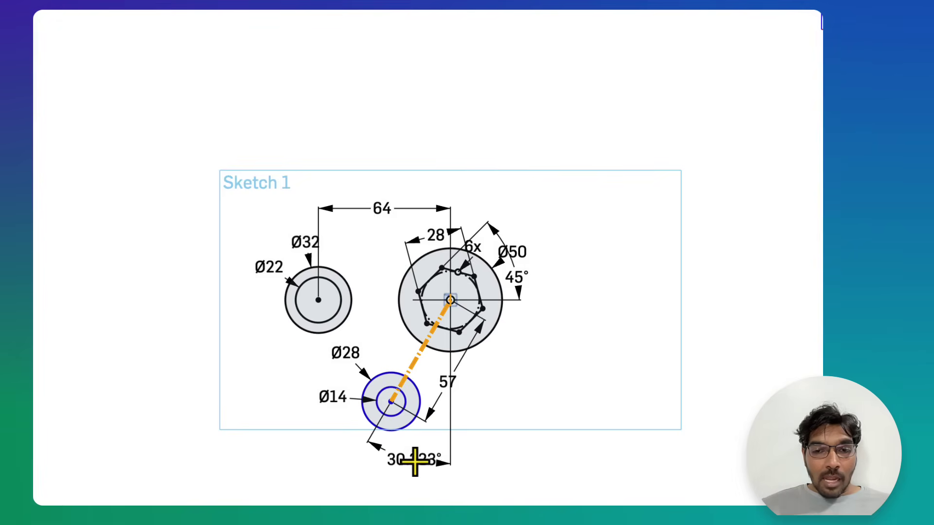
pyautogui.scroll(-1, 414, 462)
pyautogui.scroll(4, 413, 464)
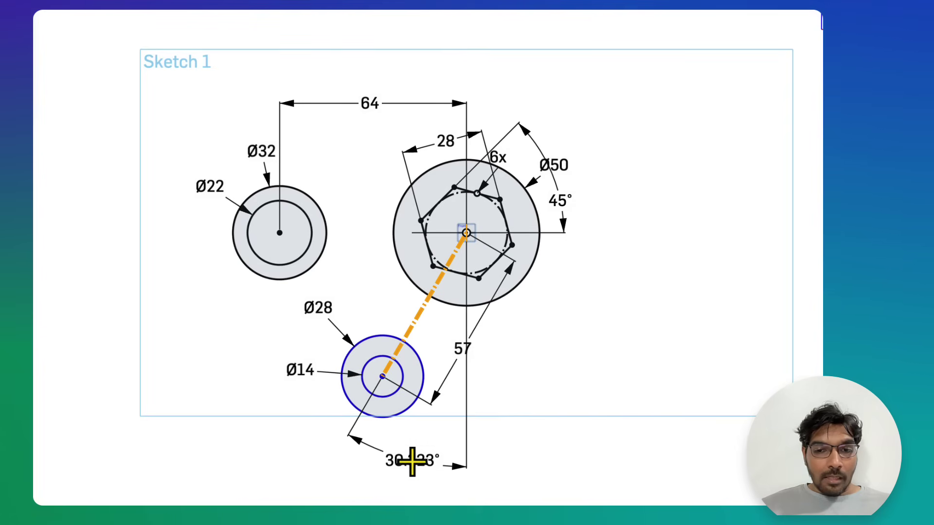
pyautogui.click(409, 459)
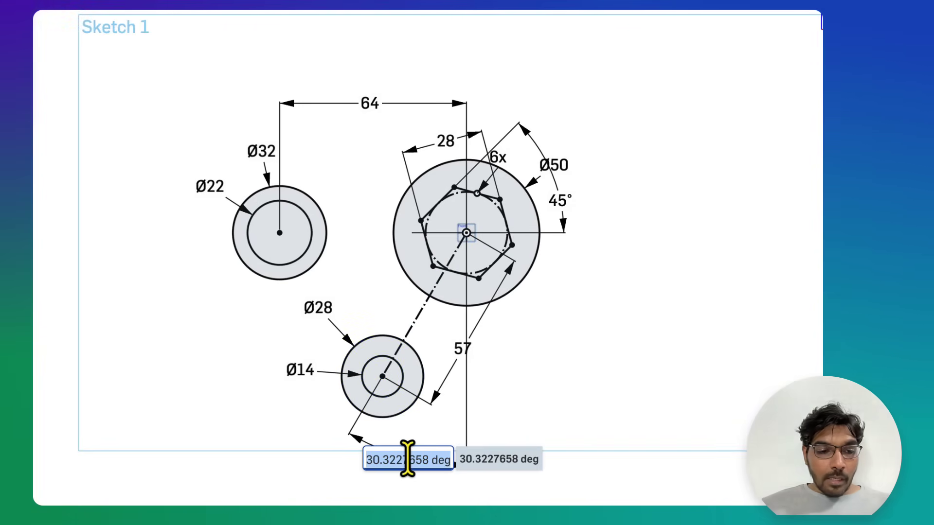
pyautogui.write('22')
pyautogui.press('Return')
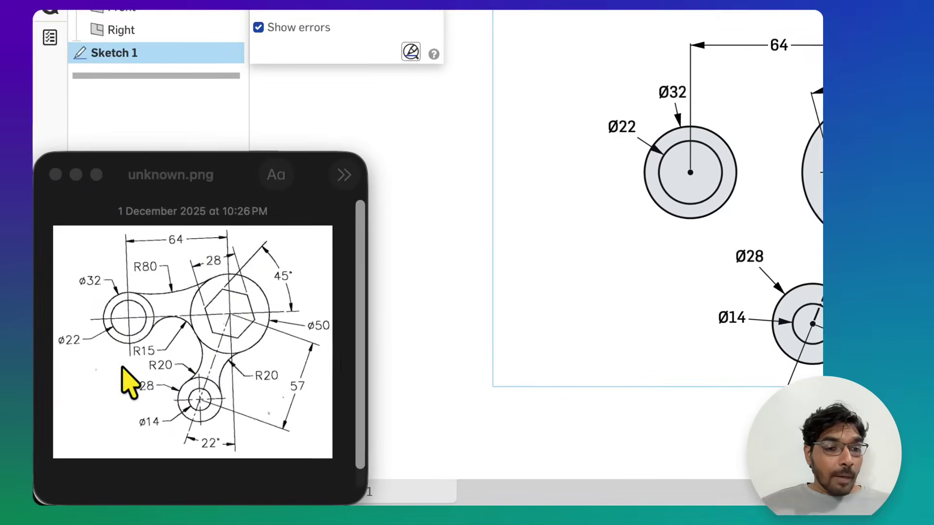
# - Sketch a three-point arc of about 25.3 in radius, curving inward, from the 50 circle's lower right to the 28 circle's right side
pyautogui.click(87, 419)
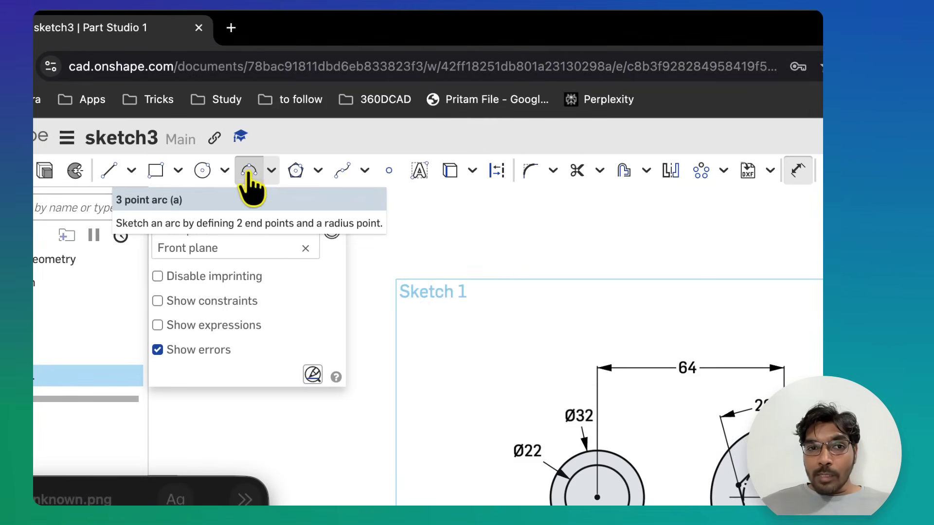
pyautogui.click(224, 107)
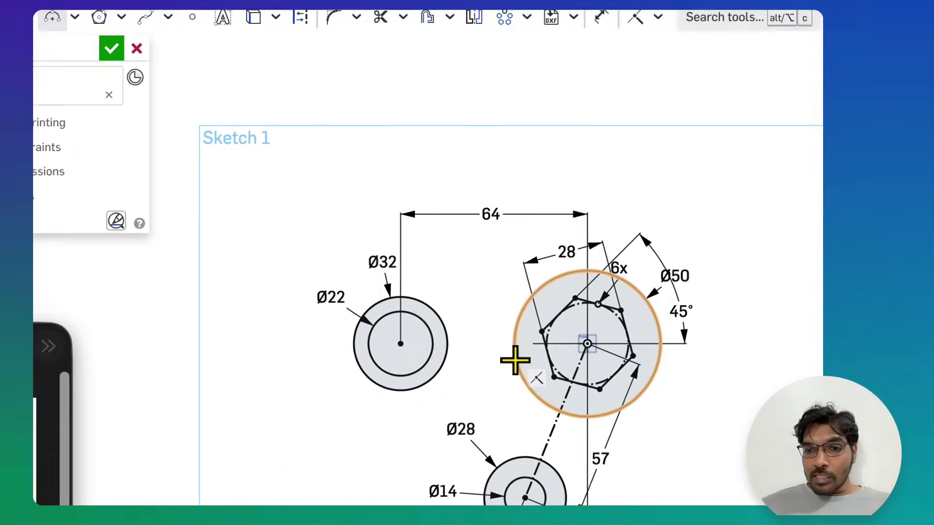
pyautogui.scroll(3, 647, 447)
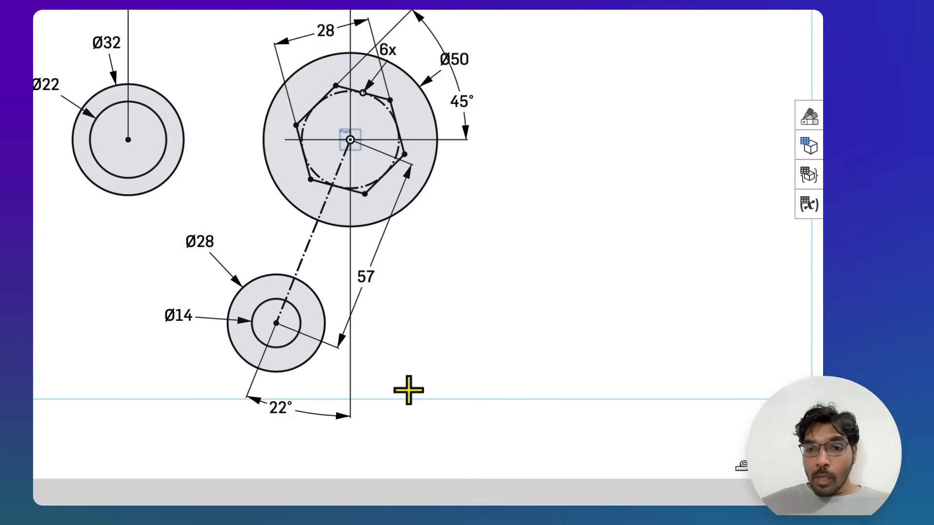
pyautogui.scroll(1, 407, 388)
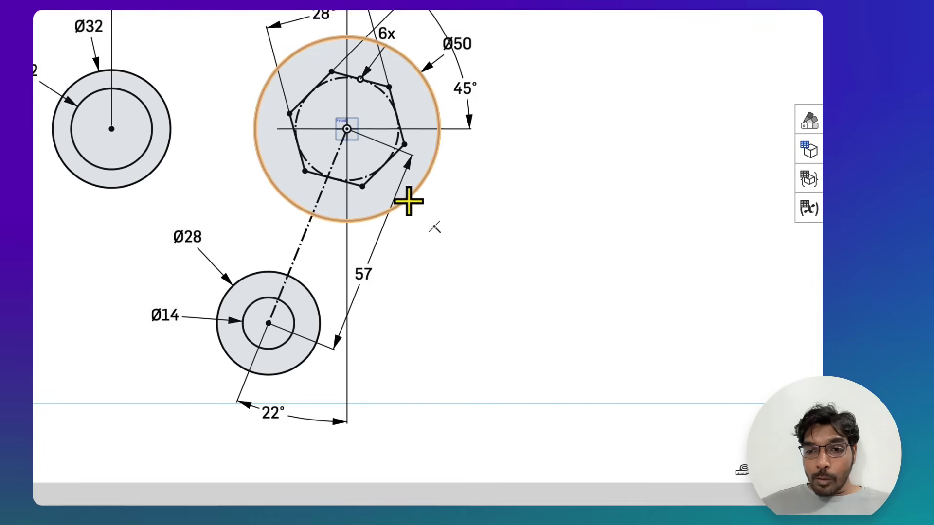
pyautogui.click(407, 195)
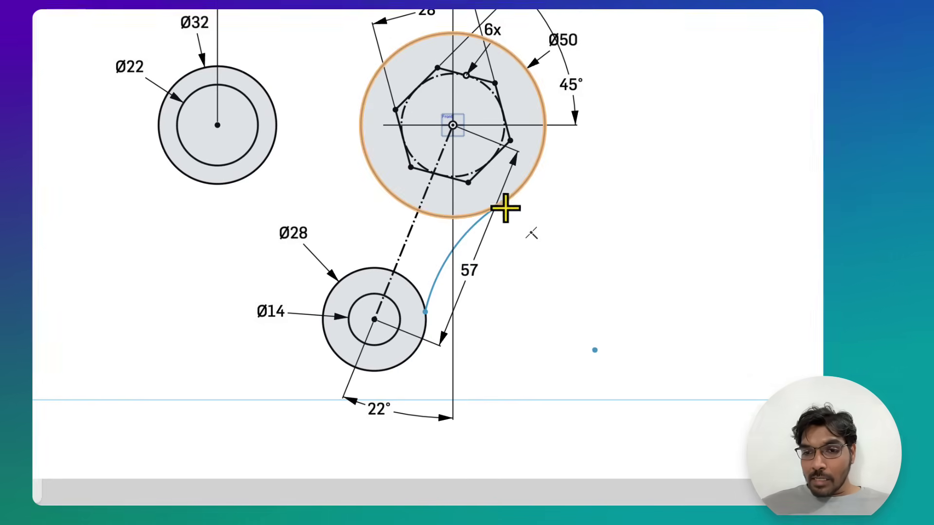
pyautogui.click(568, 324)
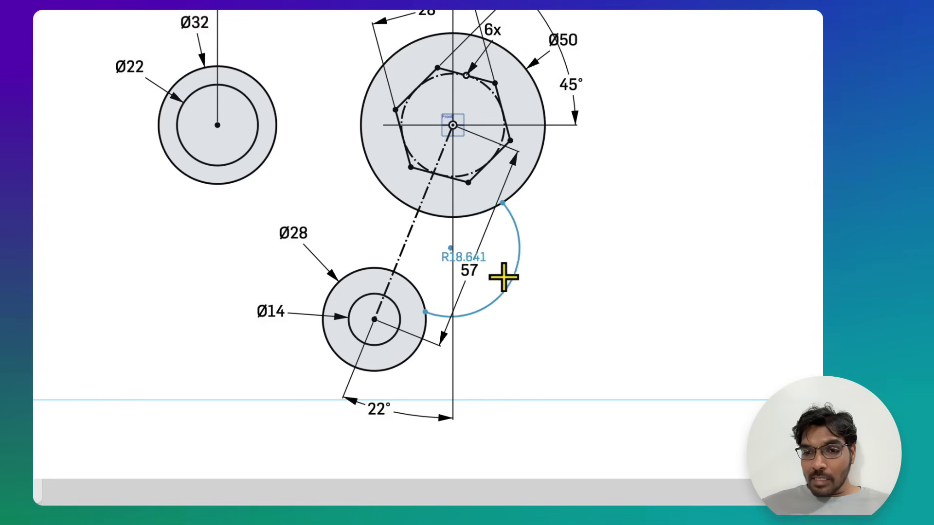
pyautogui.click(428, 268)
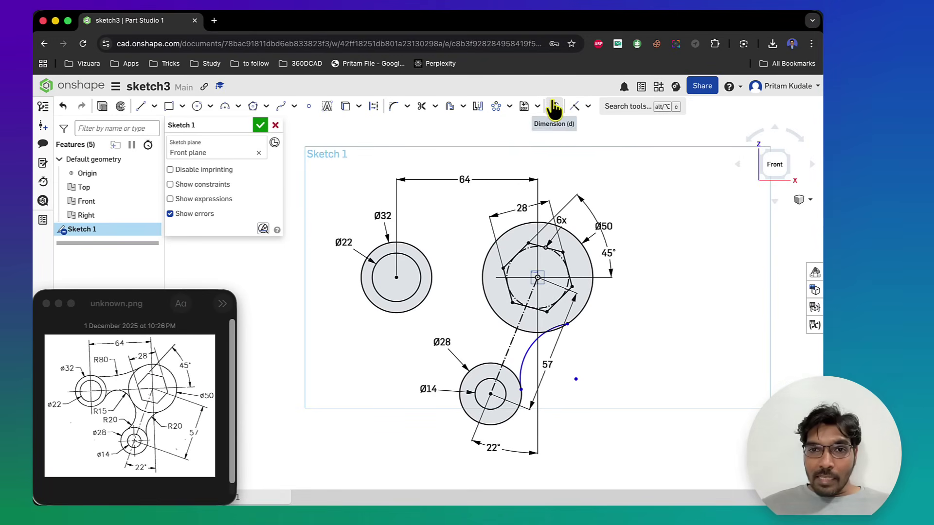
# - Dimension the radius of the arc joining the 50 and 28 circles as 20
pyautogui.click(555, 109)
pyautogui.click(542, 335)
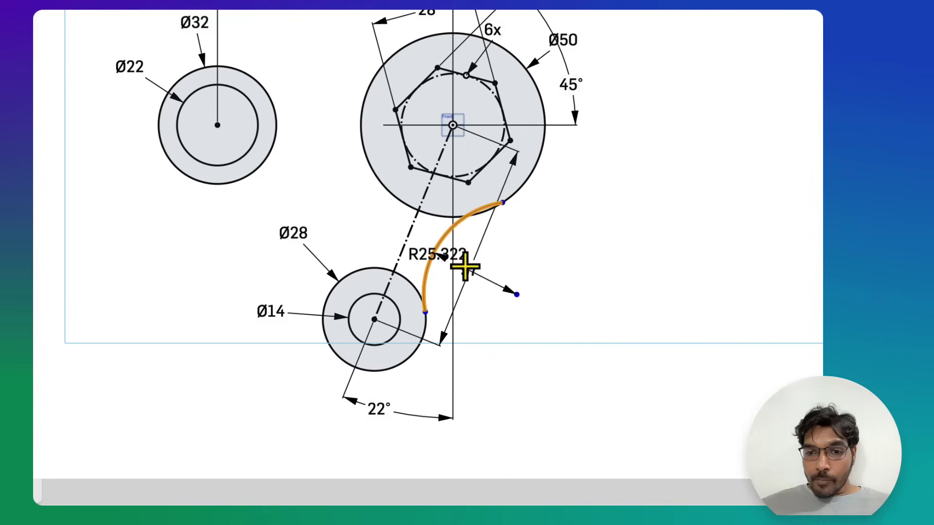
pyautogui.click(503, 265)
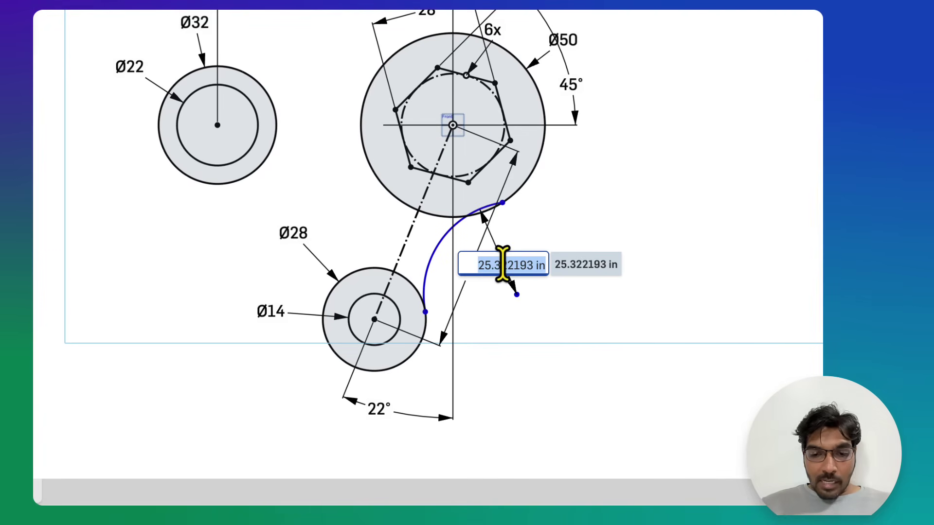
pyautogui.press('Return')
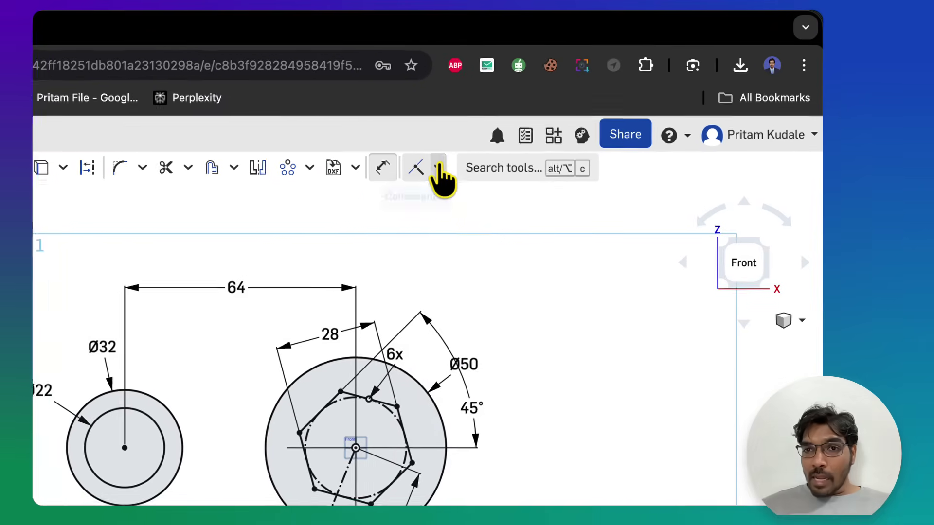
# - Make the R20 arc tangent to both the 50 circle and the 28 circle
pyautogui.click(588, 106)
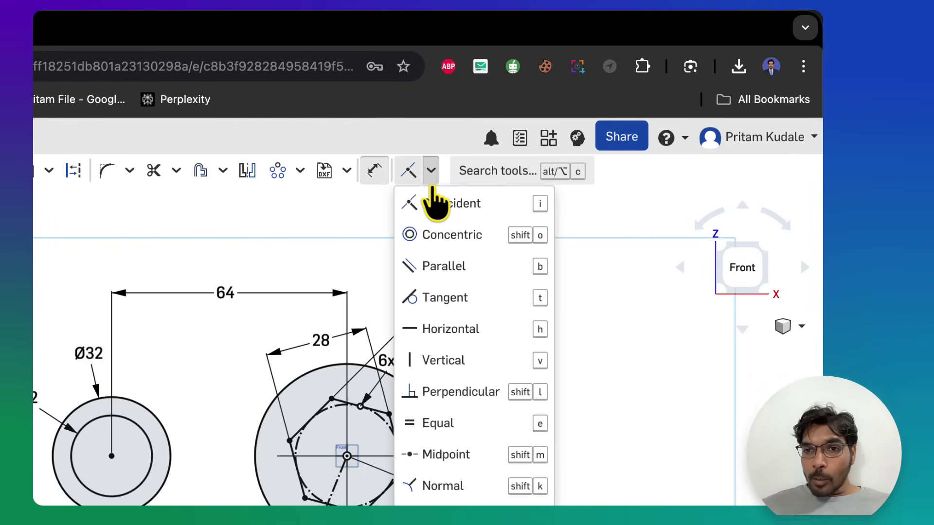
pyautogui.click(441, 298)
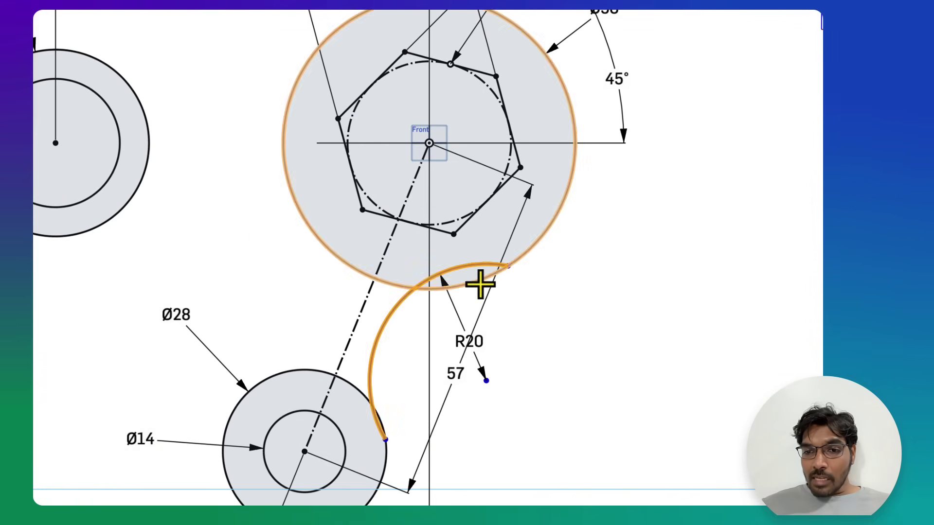
pyautogui.click(481, 285)
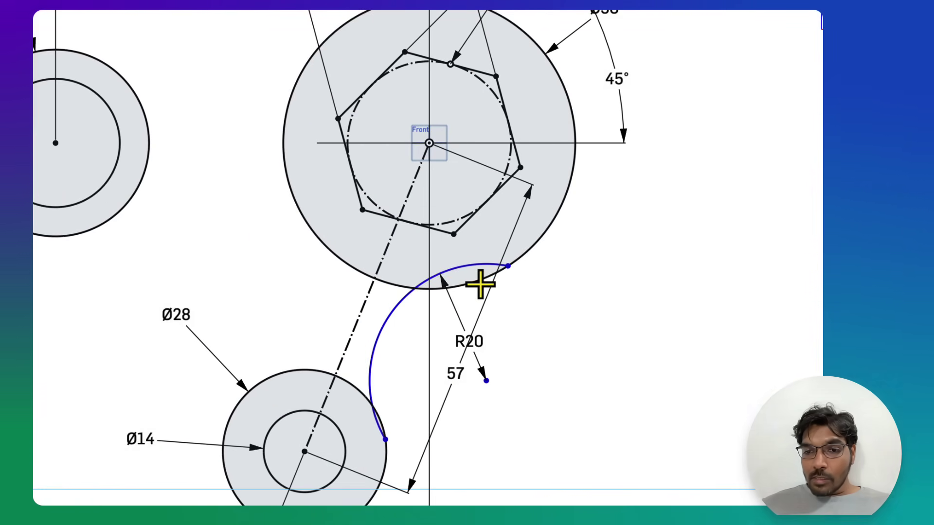
pyautogui.click(363, 396)
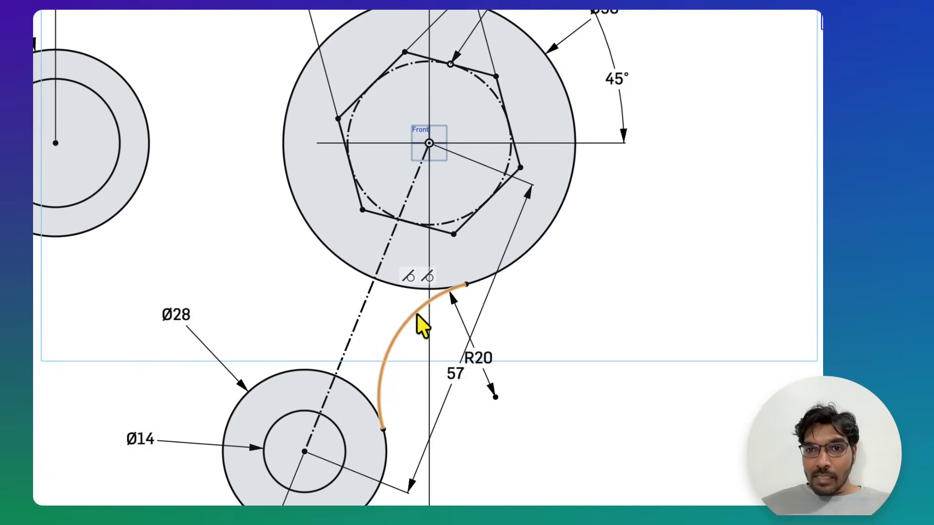
# - Mirror the R20 arc about the construction line joining the hexagon circle's center and the lower circles' center
pyautogui.click(521, 349)
pyautogui.click(457, 168)
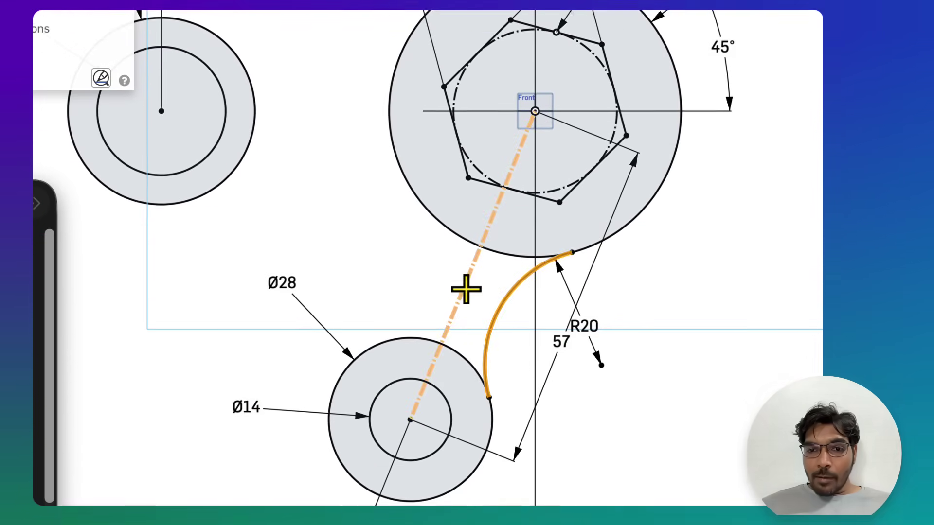
pyautogui.click(464, 287)
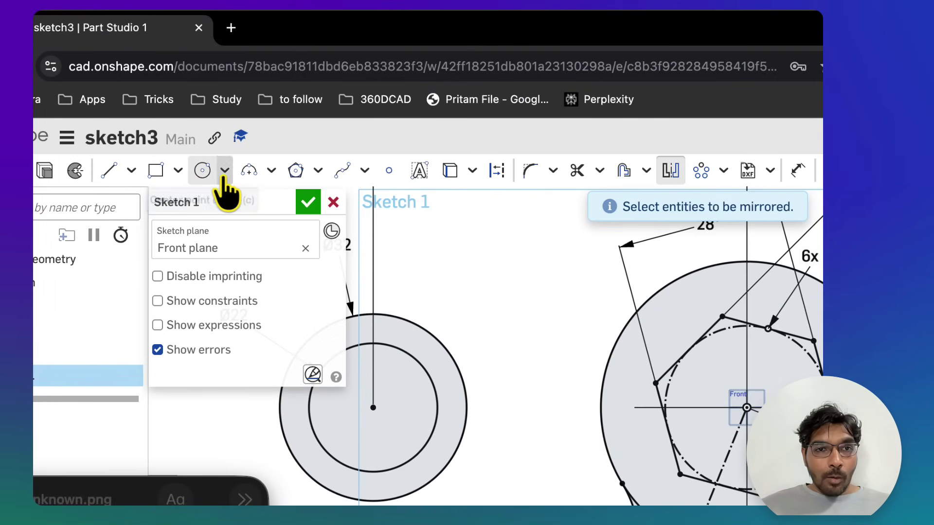
# - Sketch a three-point arc of about 79 in radius, sagging downward, from the 50 circle's upper left to the 32 circle's upper right
pyautogui.click(249, 175)
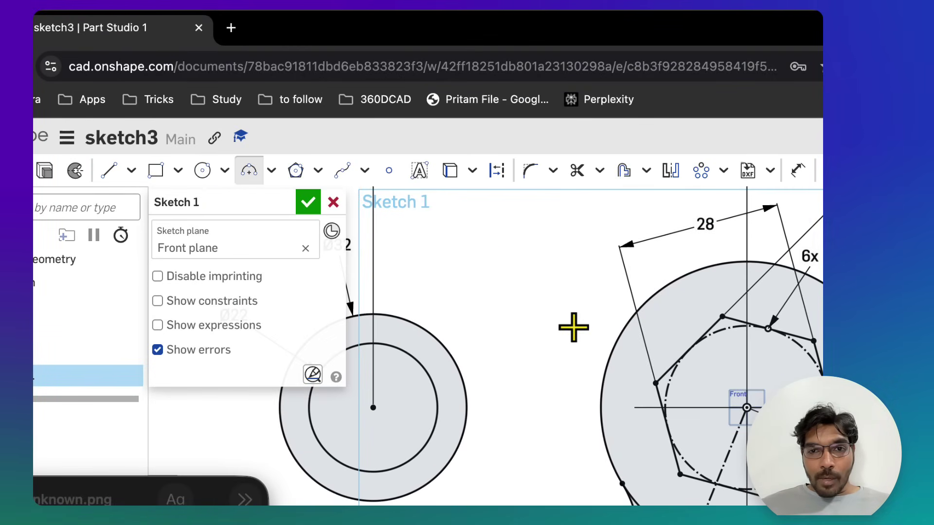
pyautogui.click(641, 306)
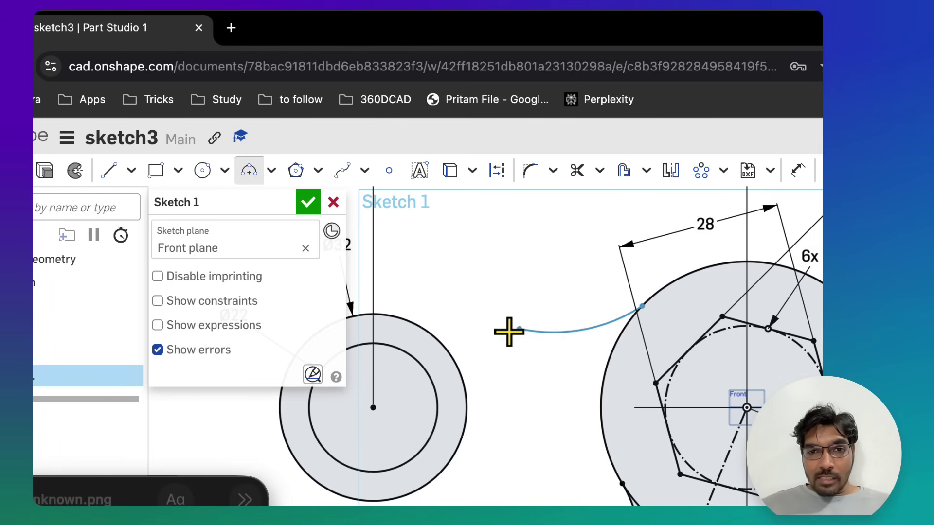
pyautogui.click(416, 325)
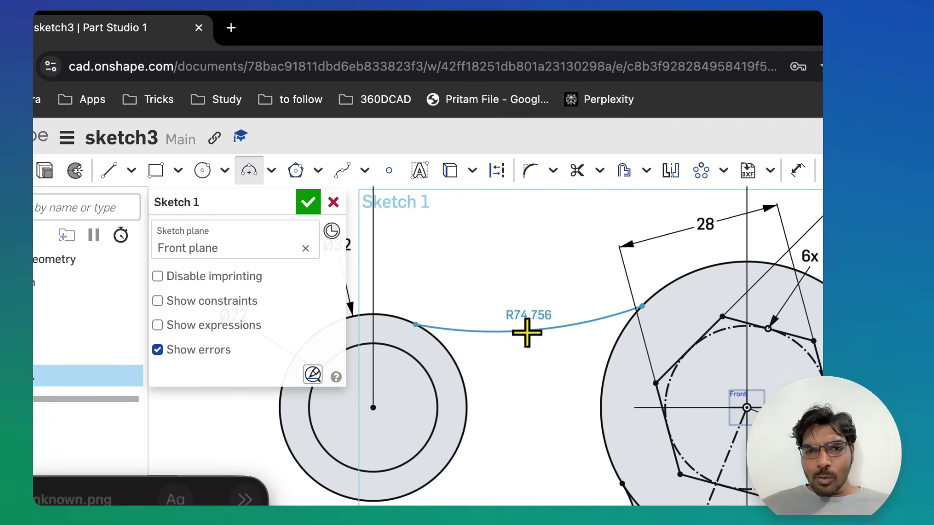
pyautogui.click(527, 330)
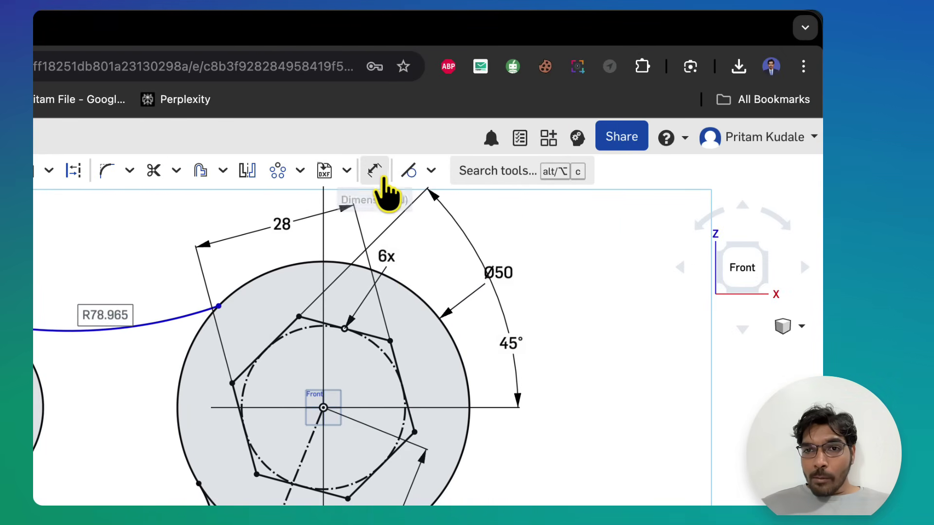
# - Dimension the radius of the arc joining the 50 and 32 circles as 80
pyautogui.click(381, 178)
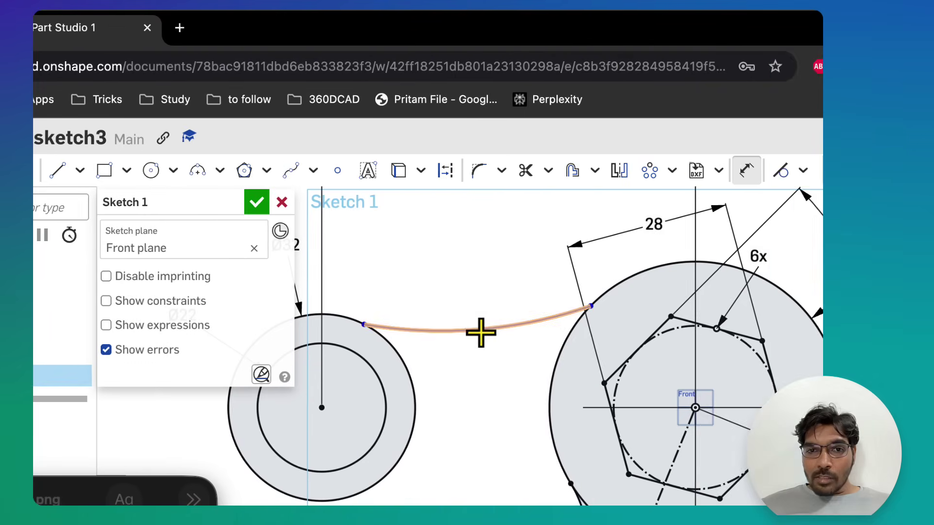
pyautogui.click(105, 331)
pyautogui.click(530, 401)
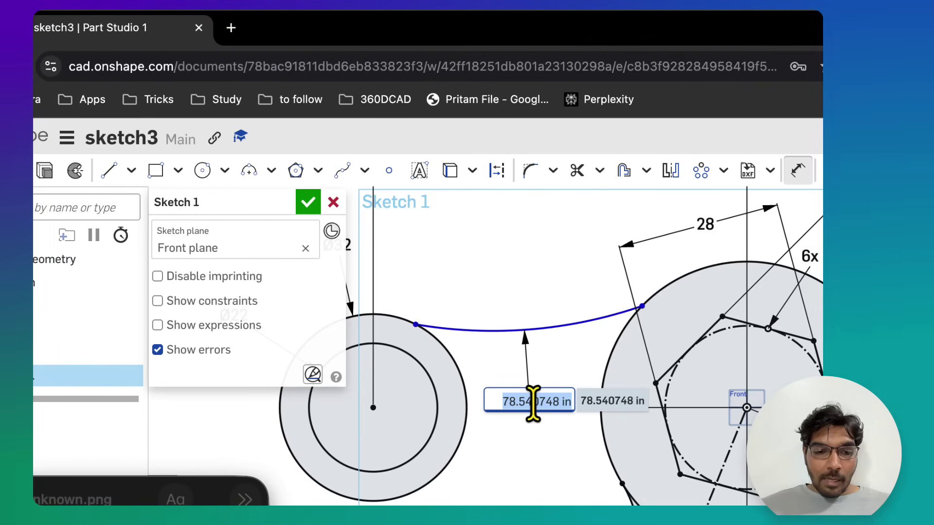
pyautogui.press('Escape')
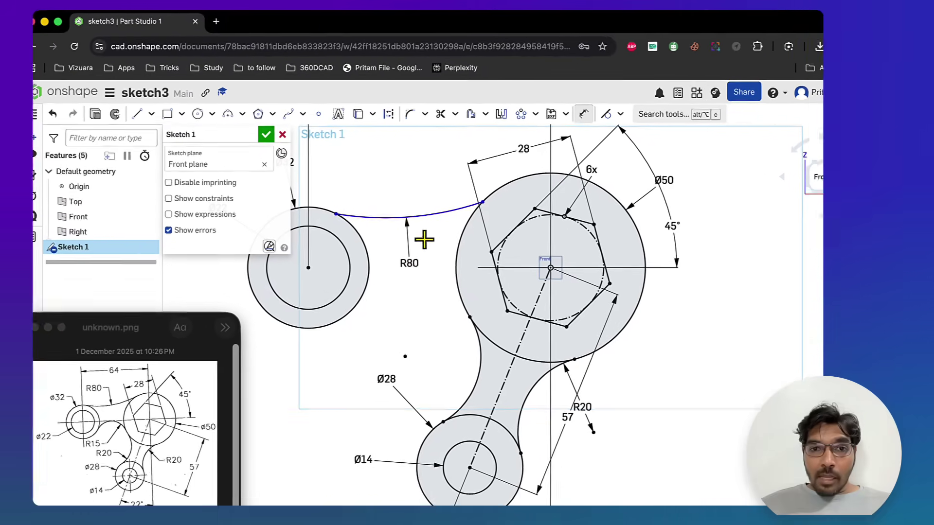
pyautogui.click(398, 199)
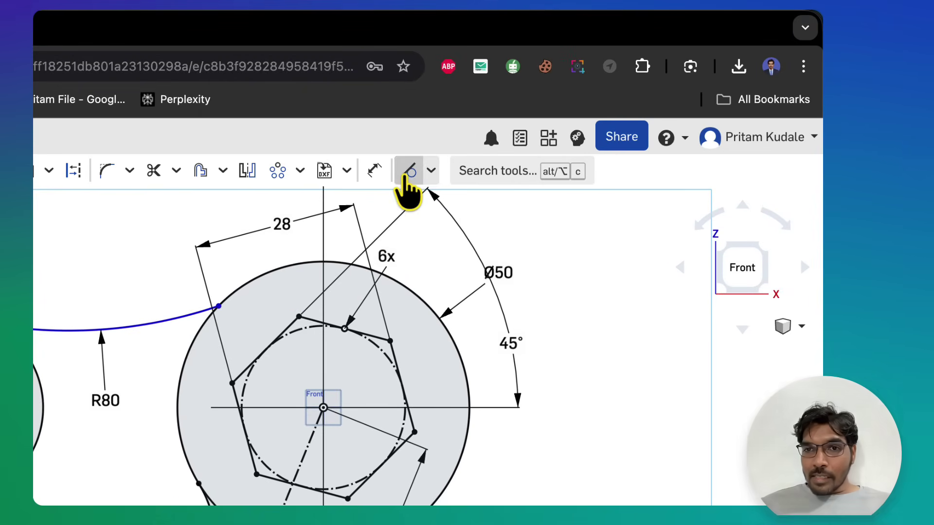
# - Make the R80 arc tangent to both the 50 circle and the 32 circle
pyautogui.click(404, 178)
pyautogui.click(181, 317)
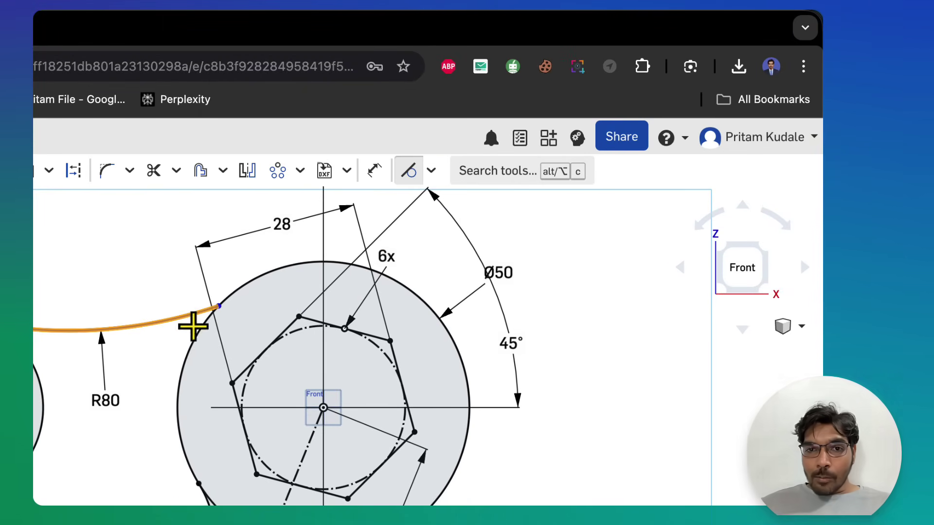
pyautogui.click(198, 329)
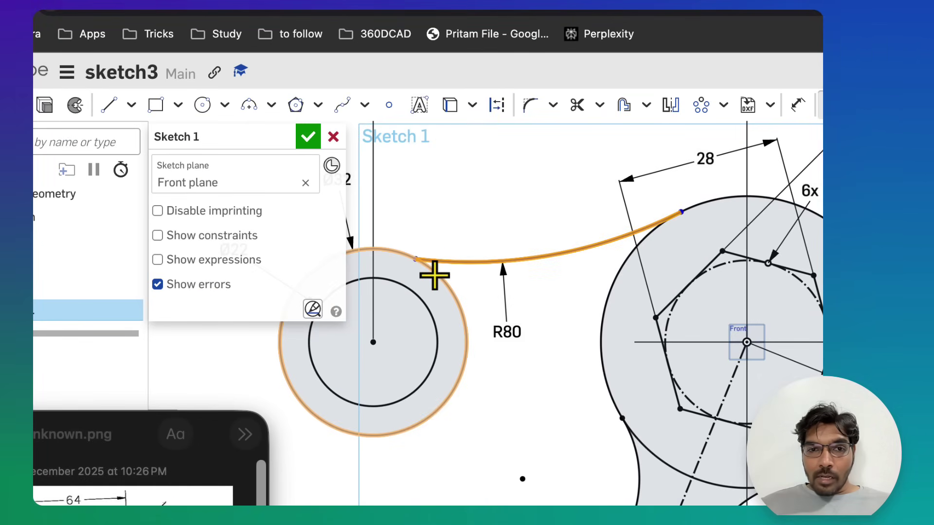
pyautogui.click(434, 275)
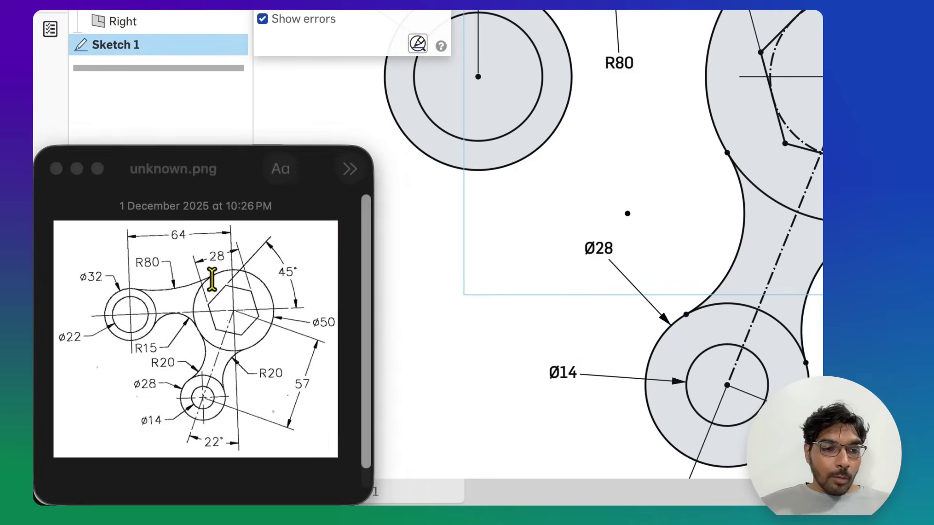
# - Sketch an upward-bulging three-point arc of about 16.1 in radius from the 32 circle's lower right to the 50 circle's lower left
pyautogui.click(124, 335)
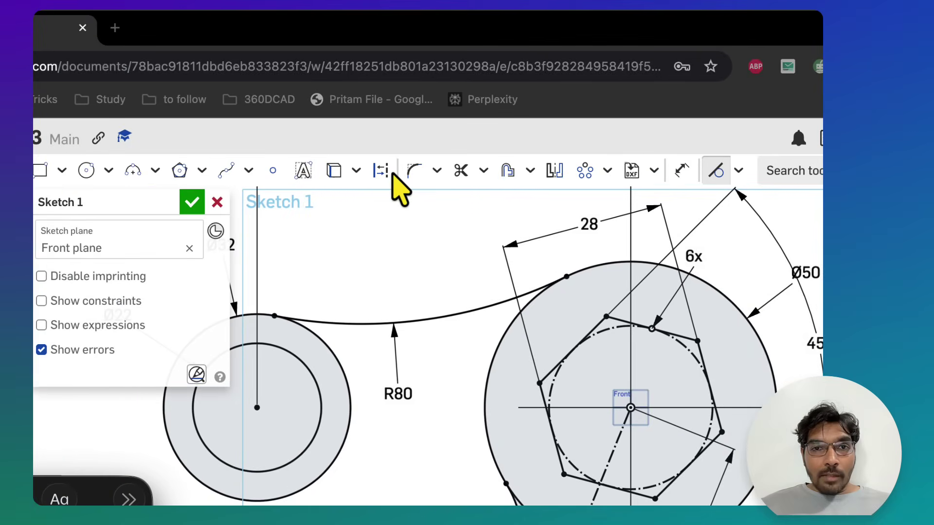
pyautogui.click(133, 172)
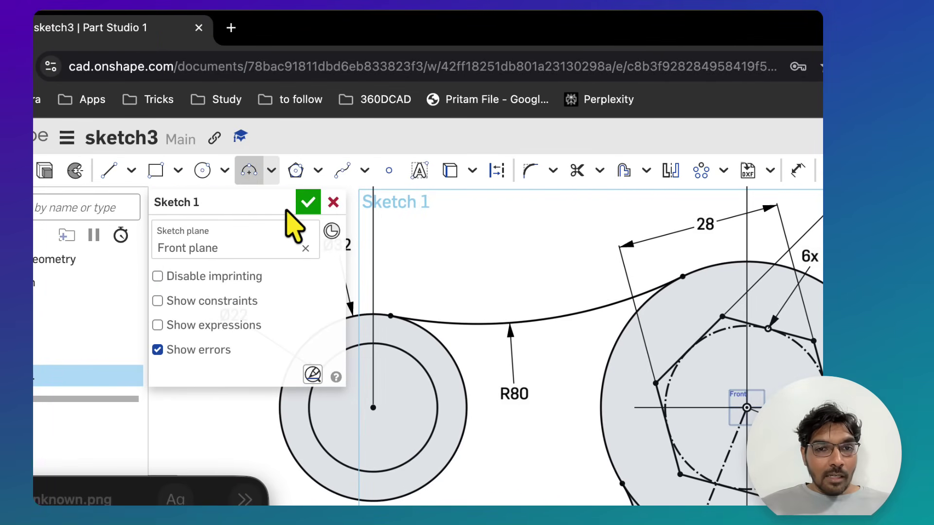
pyautogui.click(443, 470)
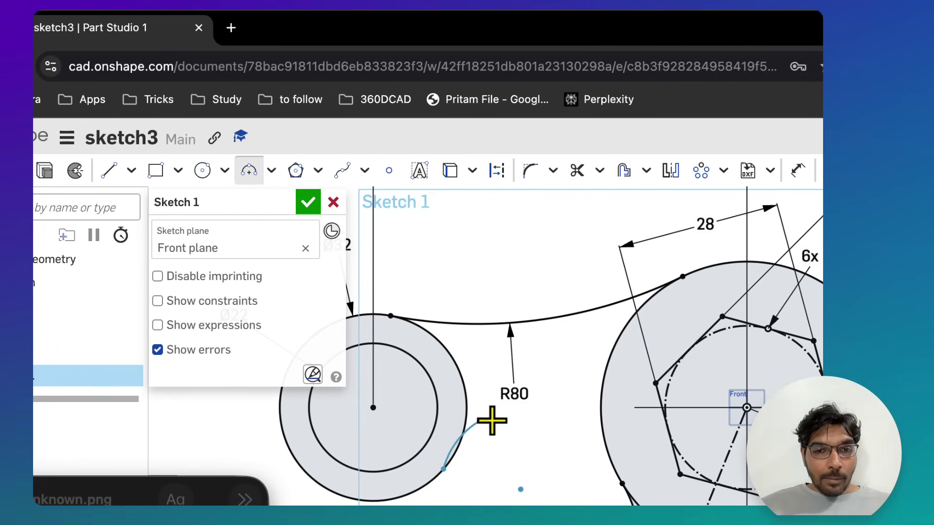
pyautogui.click(606, 454)
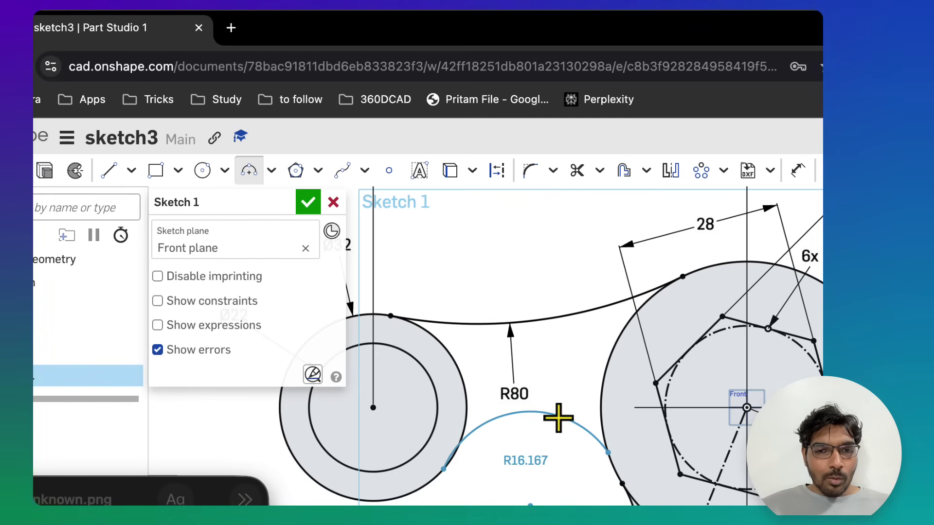
pyautogui.click(559, 418)
# - Dimension the radius of the lower arc between the 32 and 50 circles as 15
pyautogui.click(794, 178)
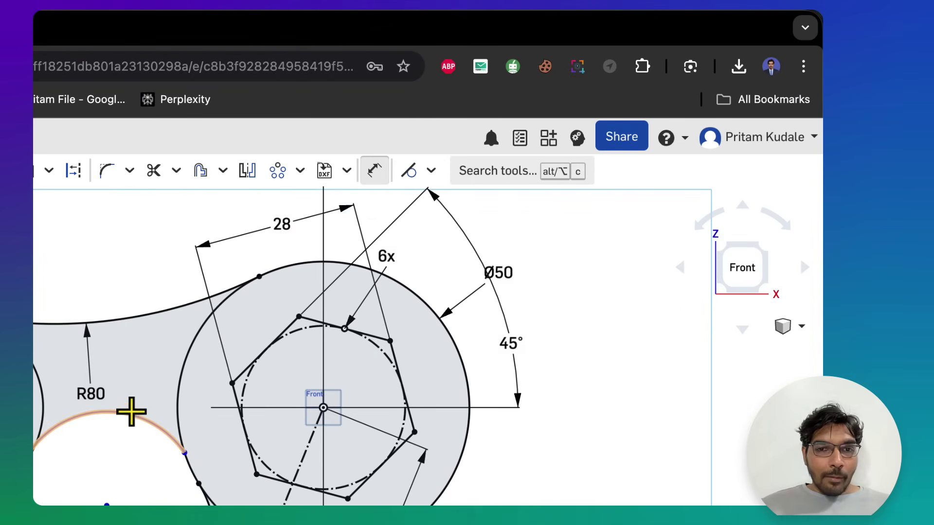
pyautogui.click(126, 416)
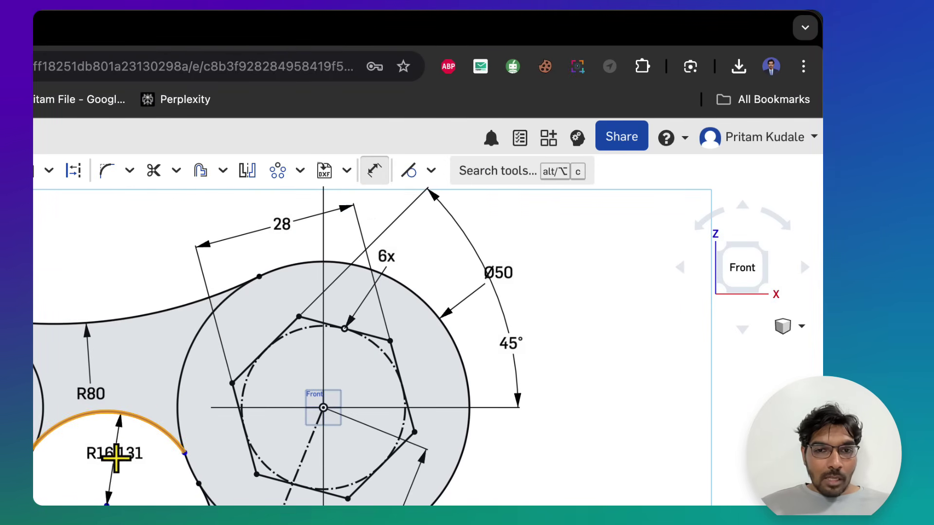
pyautogui.click(116, 461)
pyautogui.write('1')
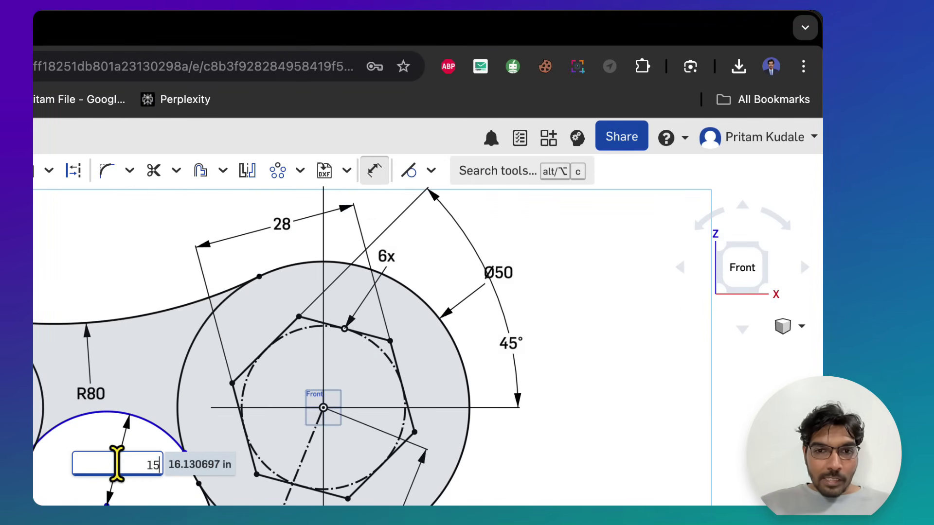
pyautogui.write('5')
pyautogui.press('Return')
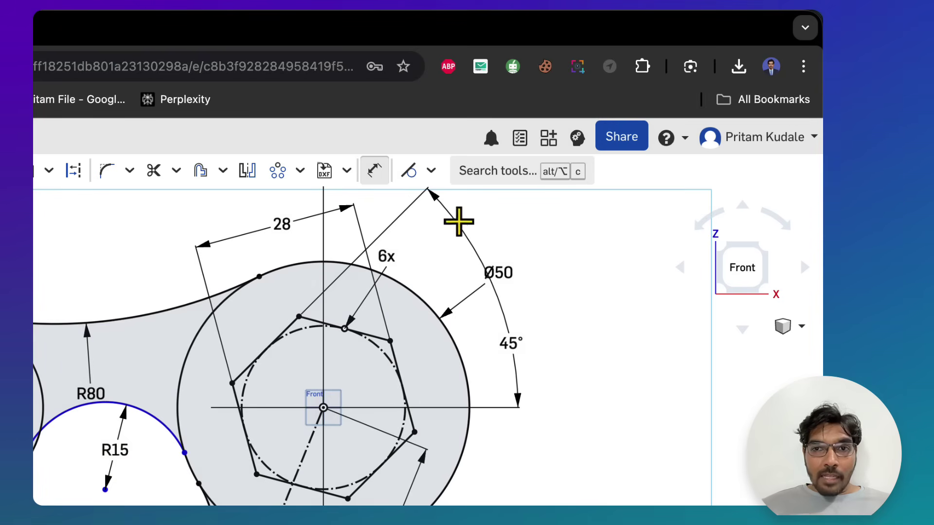
# - Make the R15 arc tangent to both the 50 circle and the 32 circle
pyautogui.click(407, 178)
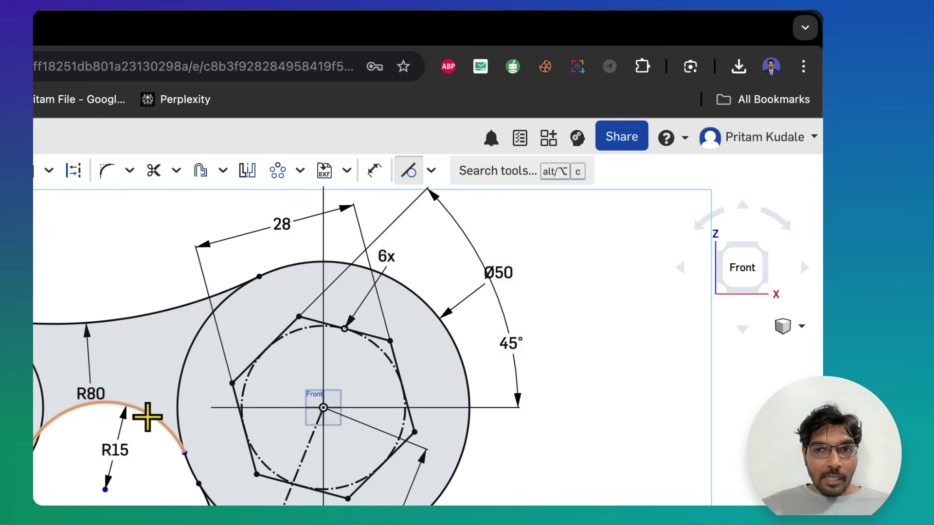
pyautogui.click(147, 416)
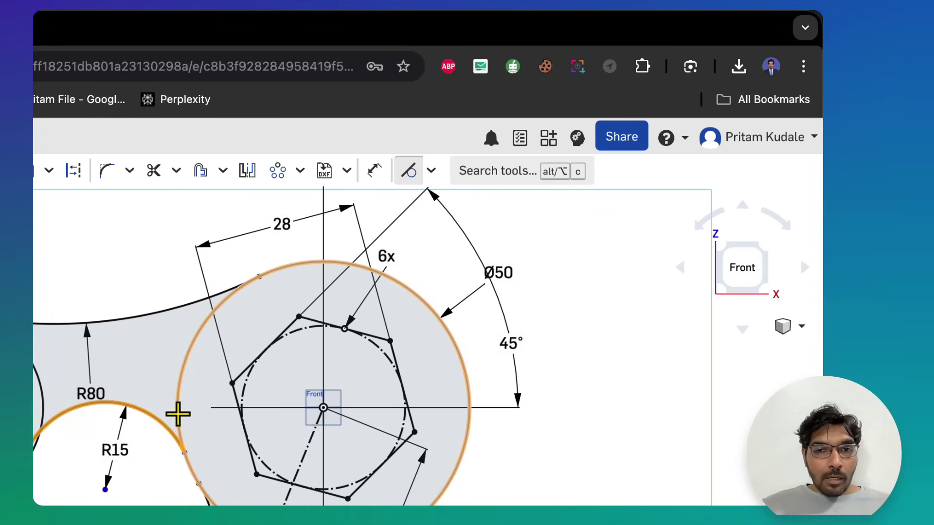
pyautogui.click(178, 415)
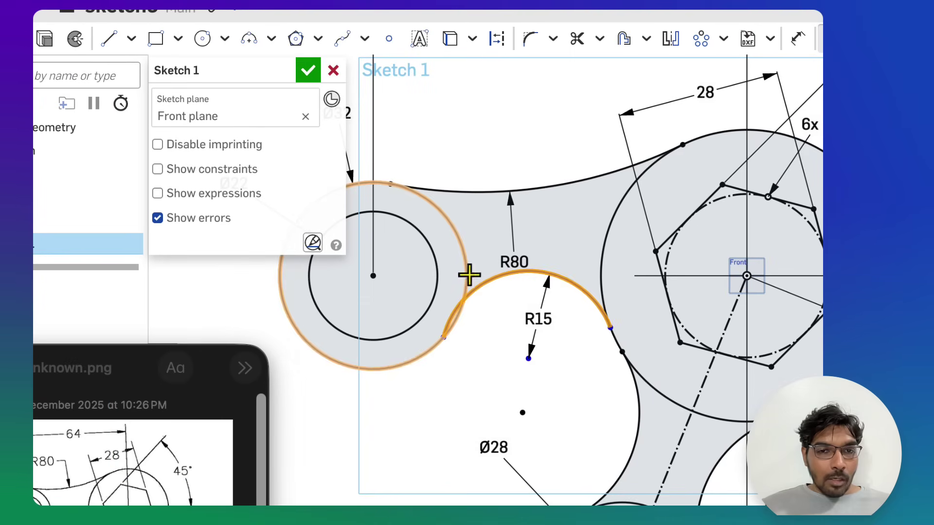
pyautogui.click(469, 275)
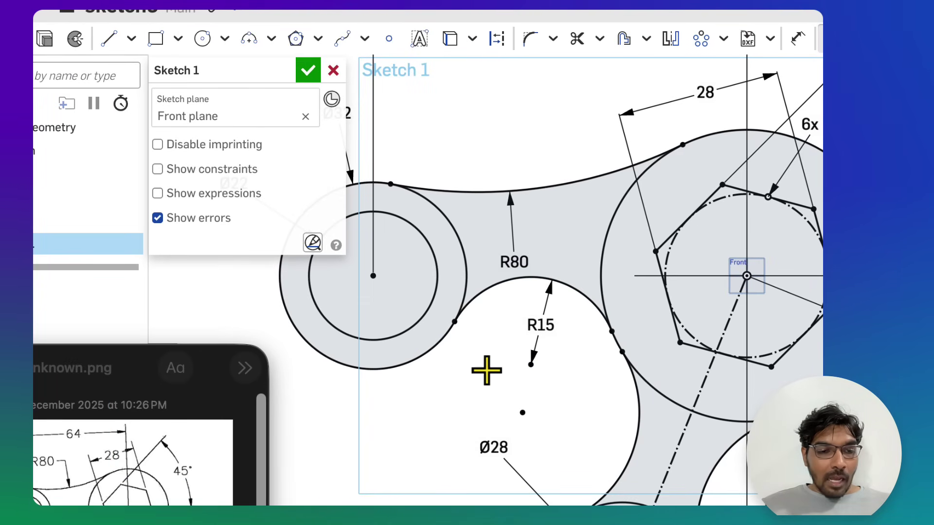
# - Reposition the 57, Ø14 and Ø28 dimensions around the lower boss so they sit clear of the geometry, as in the reference drawing
pyautogui.scroll(-4, 522, 382)
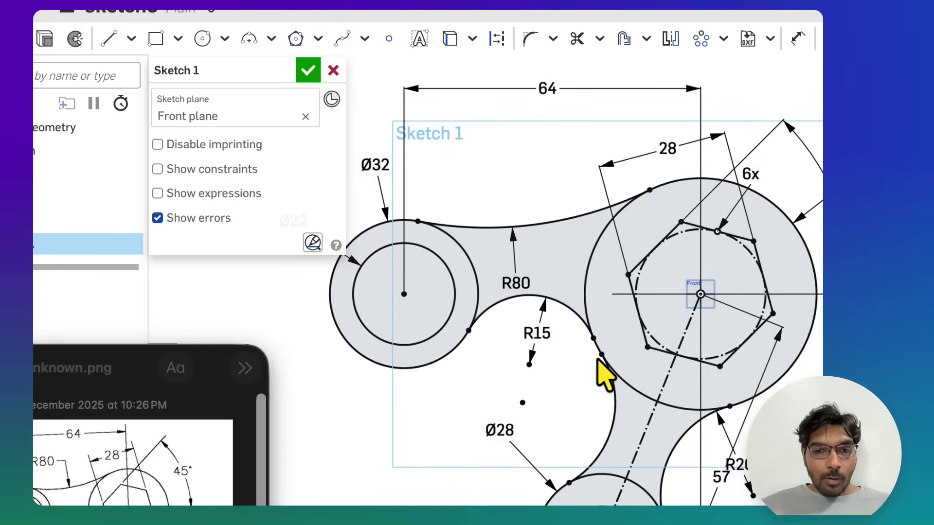
pyautogui.scroll(2, 450, 411)
pyautogui.scroll(-2, 470, 271)
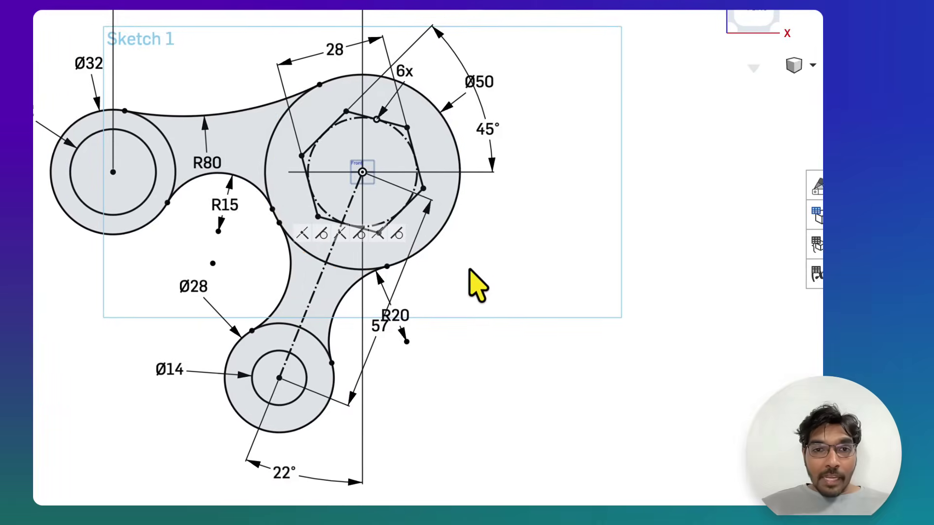
pyautogui.scroll(2, 667, 395)
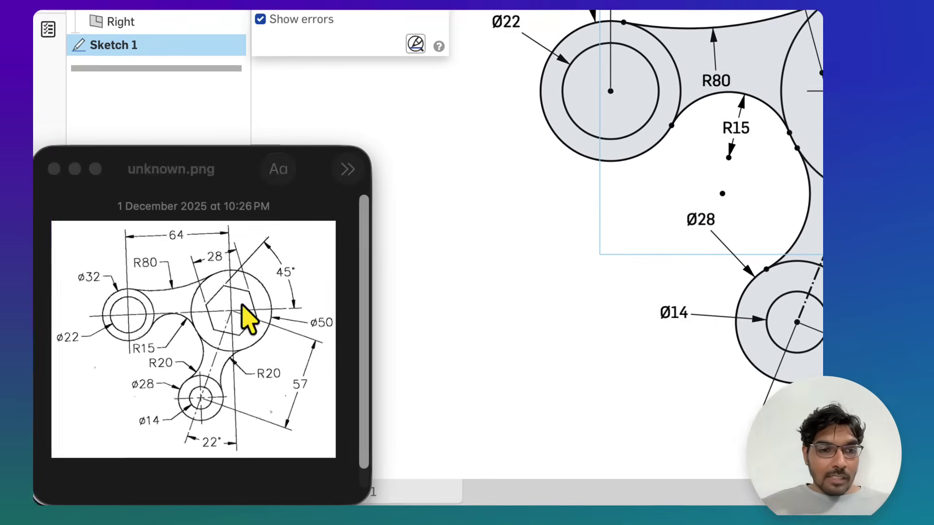
pyautogui.click(241, 305)
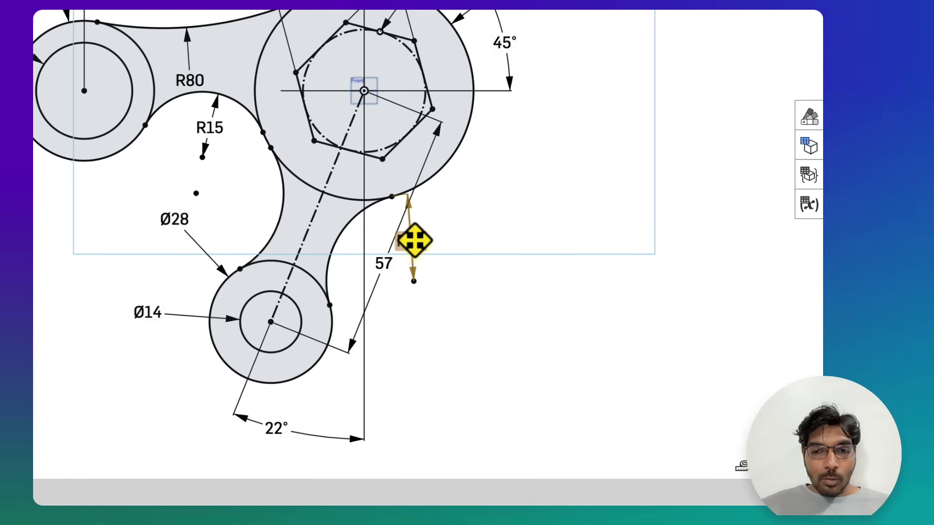
pyautogui.moveTo(382, 267); pyautogui.dragTo(438, 277)
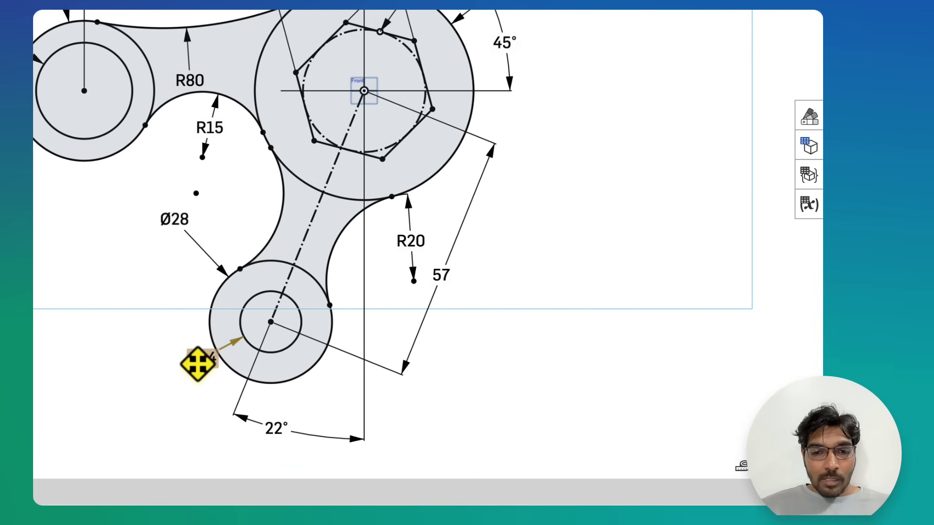
pyautogui.moveTo(197, 364); pyautogui.dragTo(173, 374)
pyautogui.moveTo(175, 214); pyautogui.dragTo(154, 331)
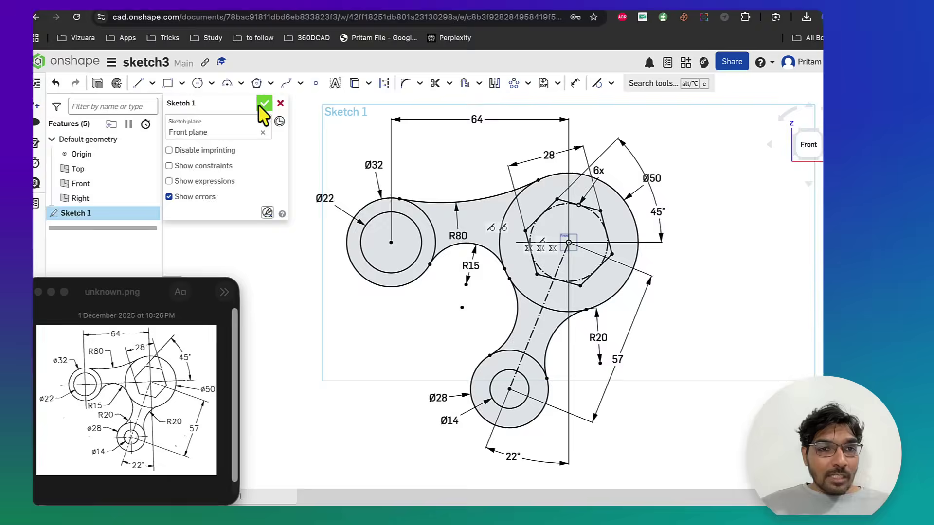
# - Accept the completed sketch and close it
pyautogui.click(258, 104)
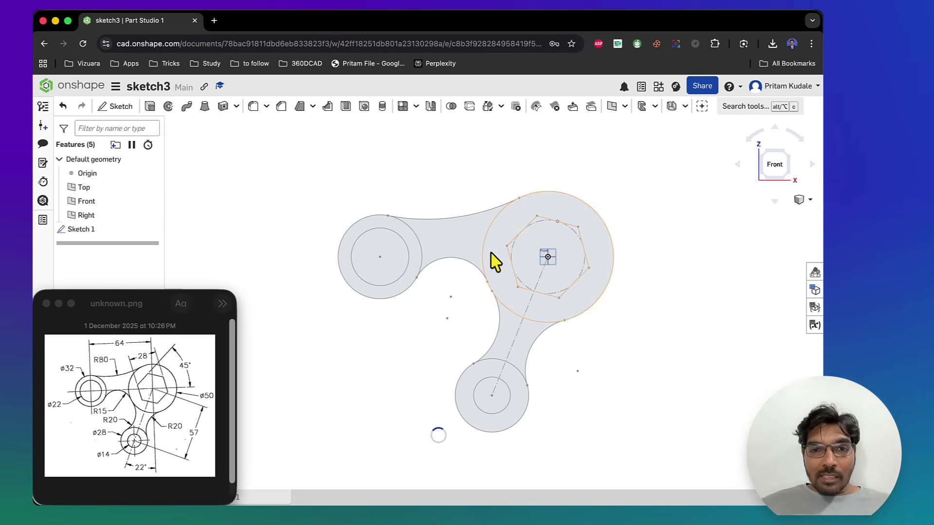
pyautogui.scroll(1, 492, 258)
pyautogui.moveTo(493, 259); pyautogui.dragTo(481, 270, button='middle')
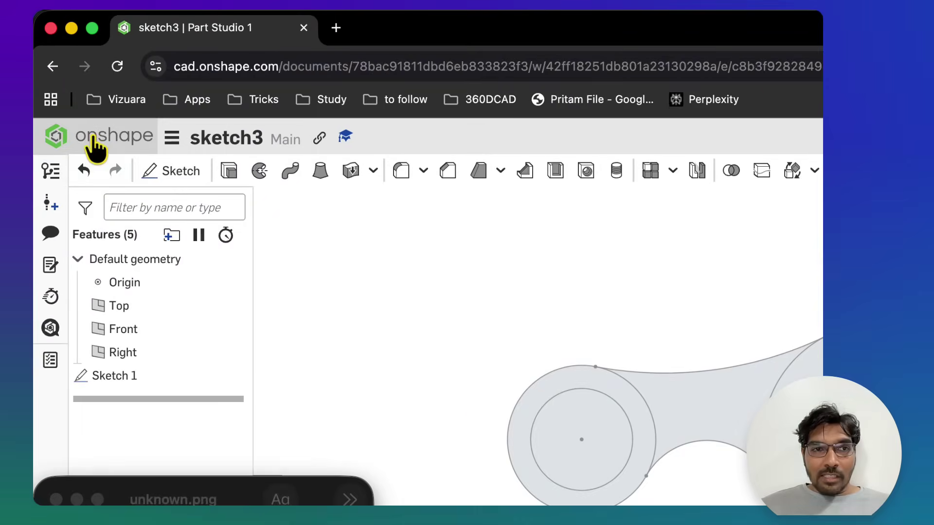
# - Reopen document sketch3 from the documents list and open Sketch 1 for editing in the front view
pyautogui.click(80, 117)
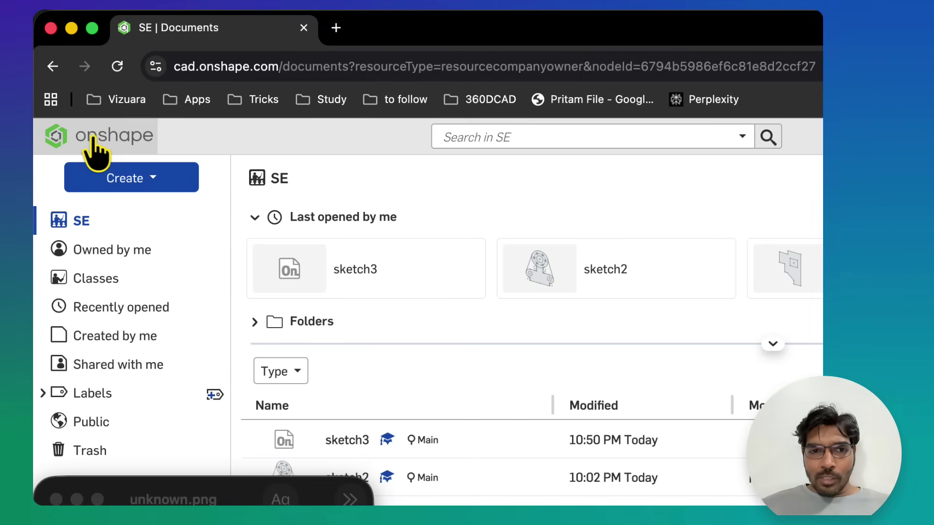
pyautogui.click(339, 440)
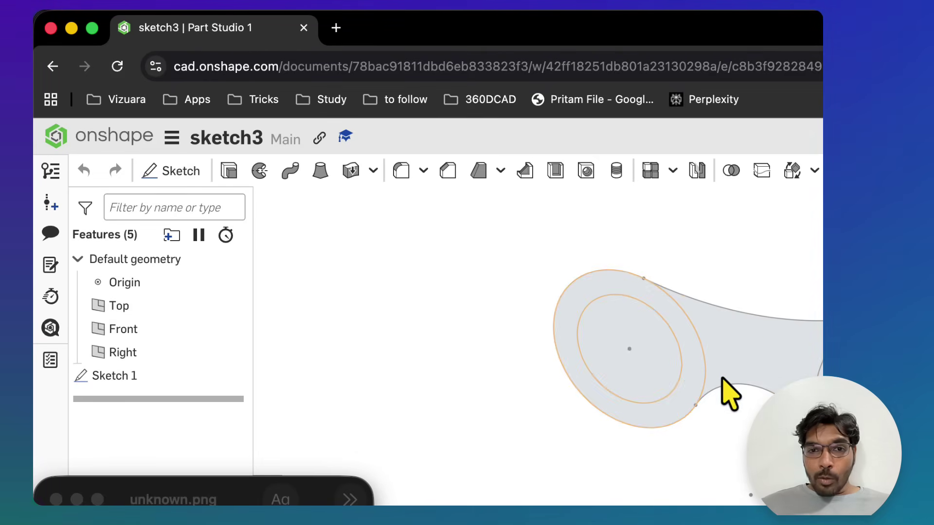
pyautogui.doubleClick(129, 381)
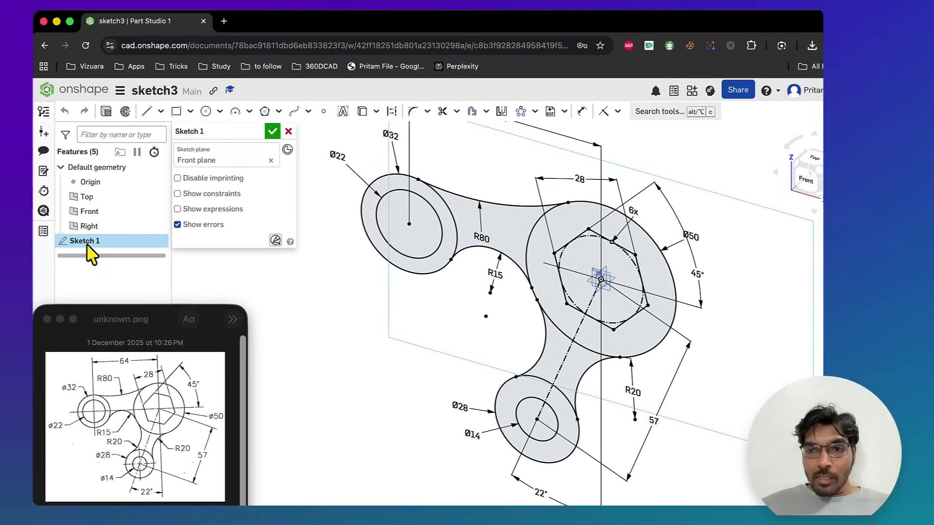
pyautogui.click(806, 186)
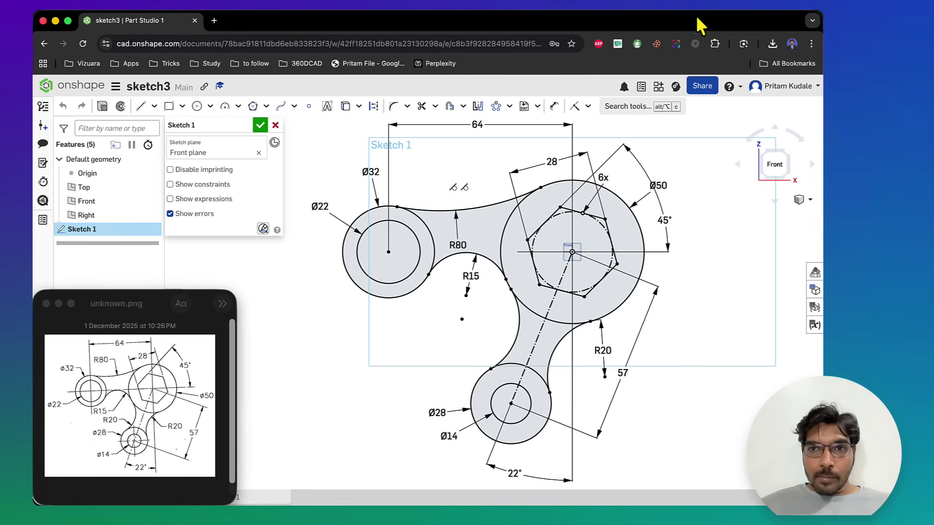
pyautogui.click(636, 8)
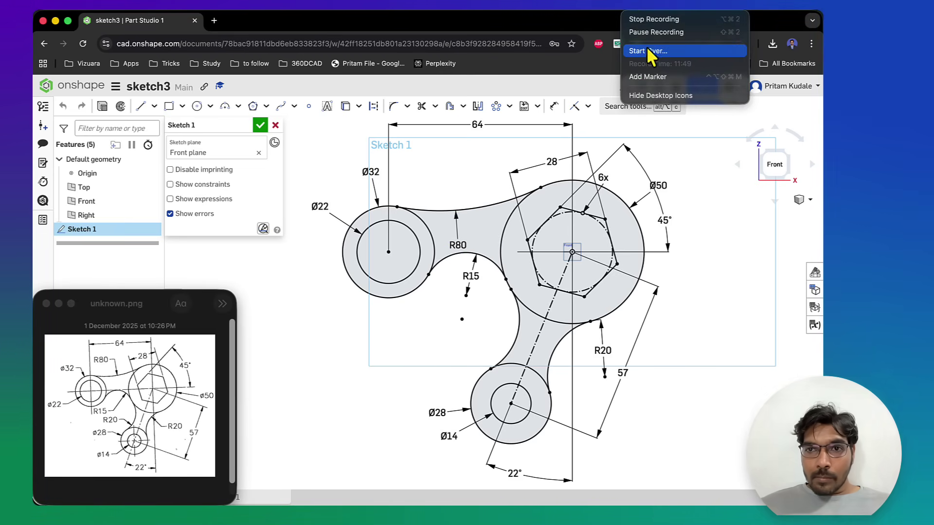